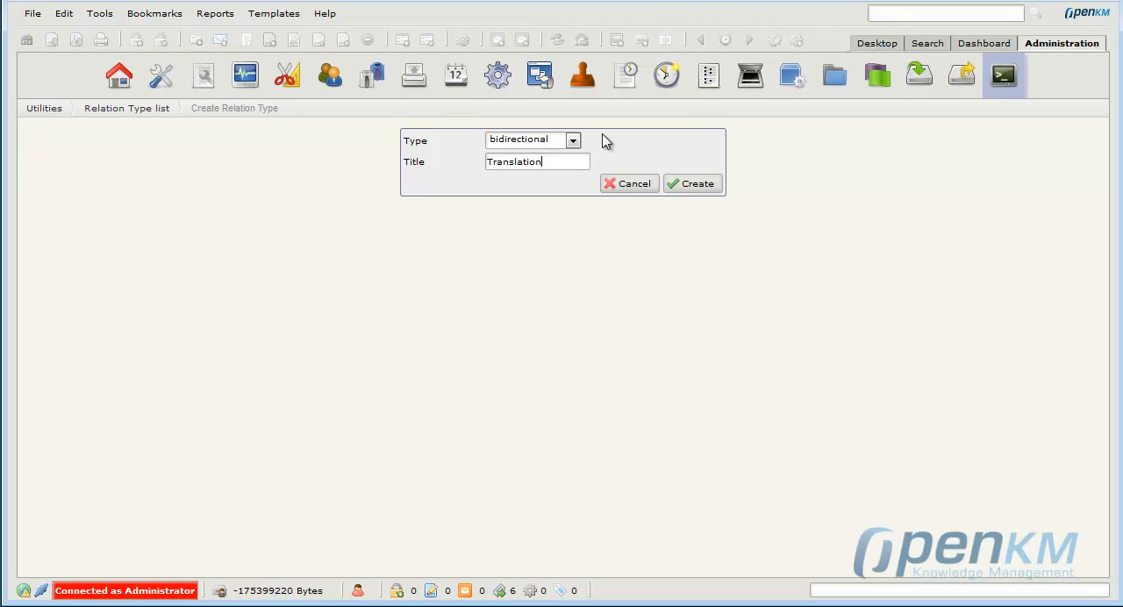
Create the bidirectional relation type titled Translation and a many-to-many relation type titled Grouped.
left_click(699, 185)
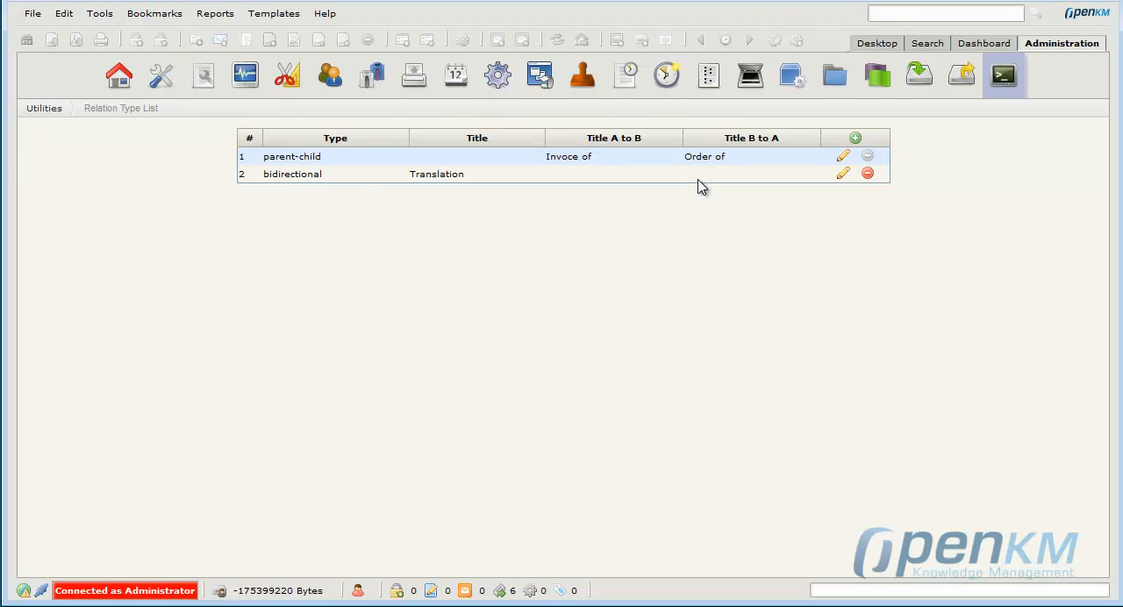
left_click(855, 140)
left_click(552, 142)
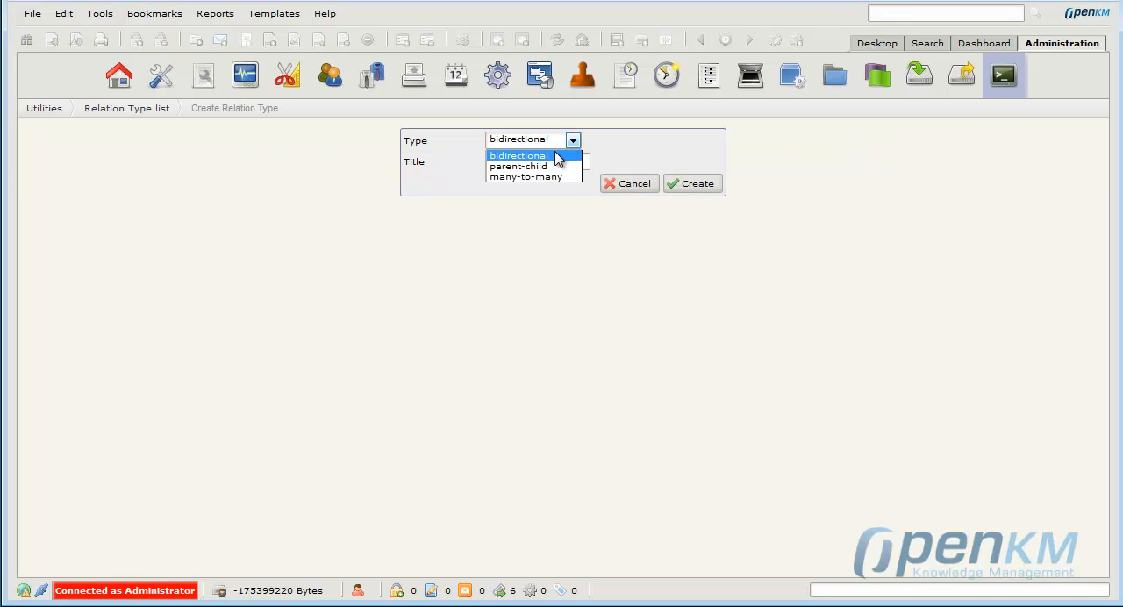
left_click(546, 177)
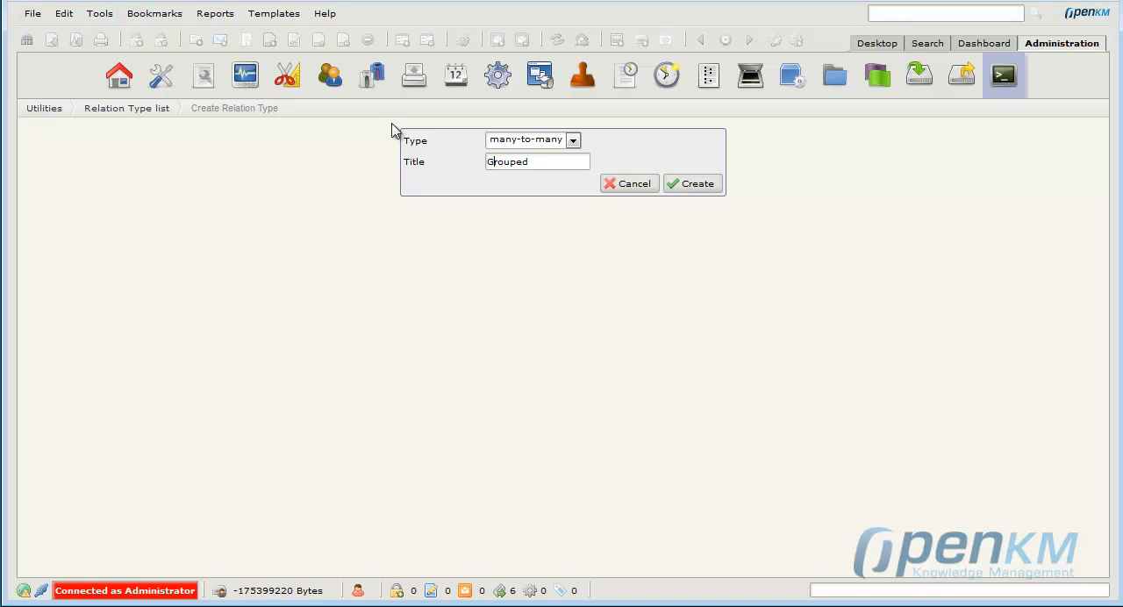
left_click(704, 186)
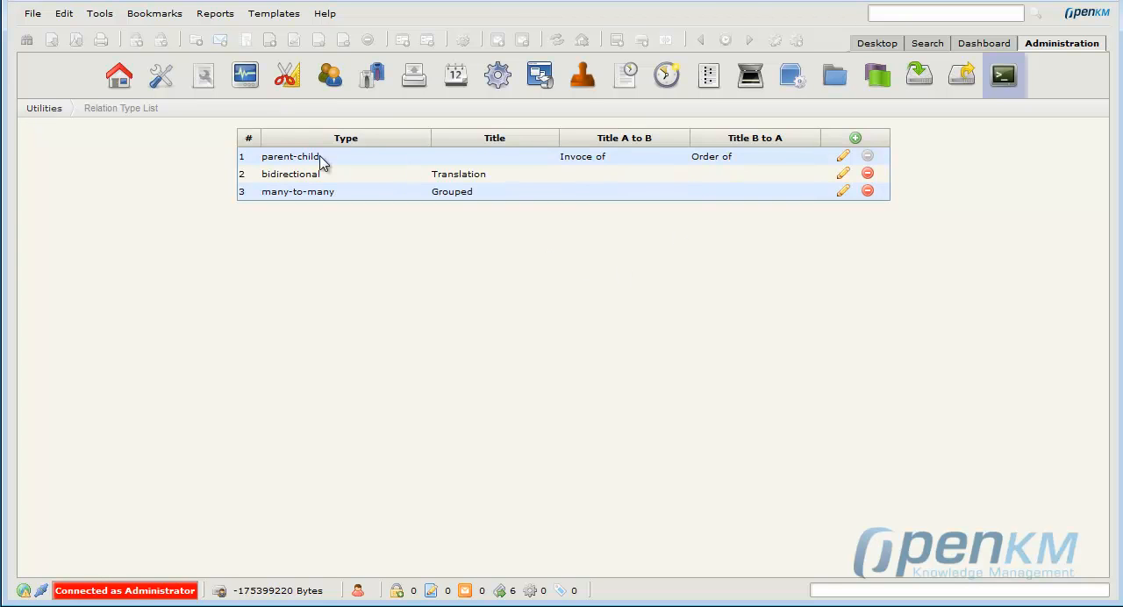
Examine the relations of invoice1.pdf and invoice2.pdf in the invoices/2014/07 folder of the desktop view.
left_click(866, 46)
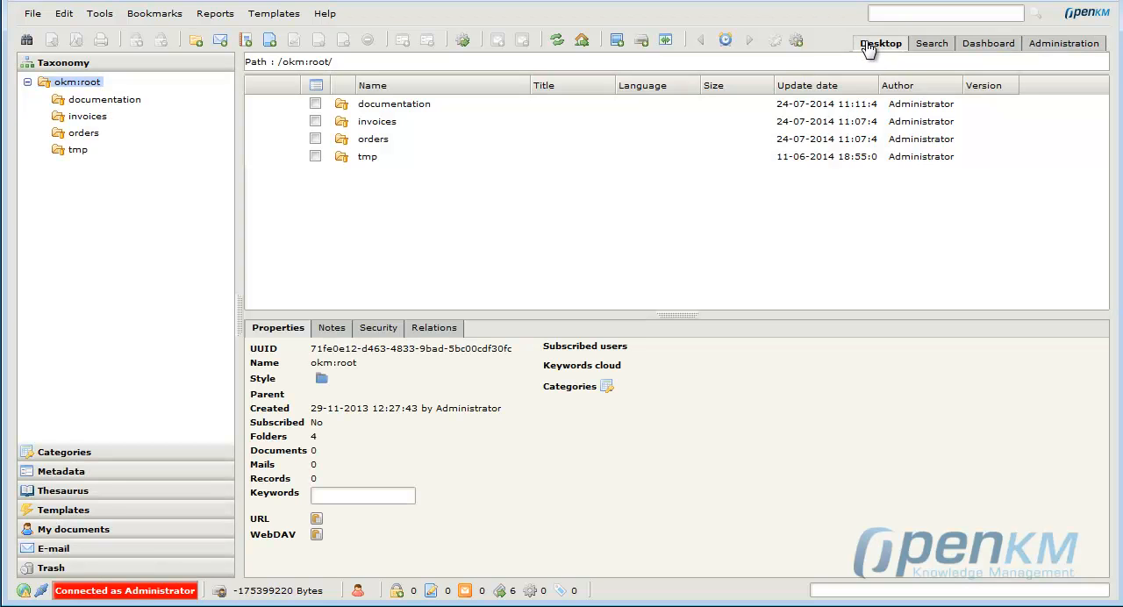
left_click(85, 117)
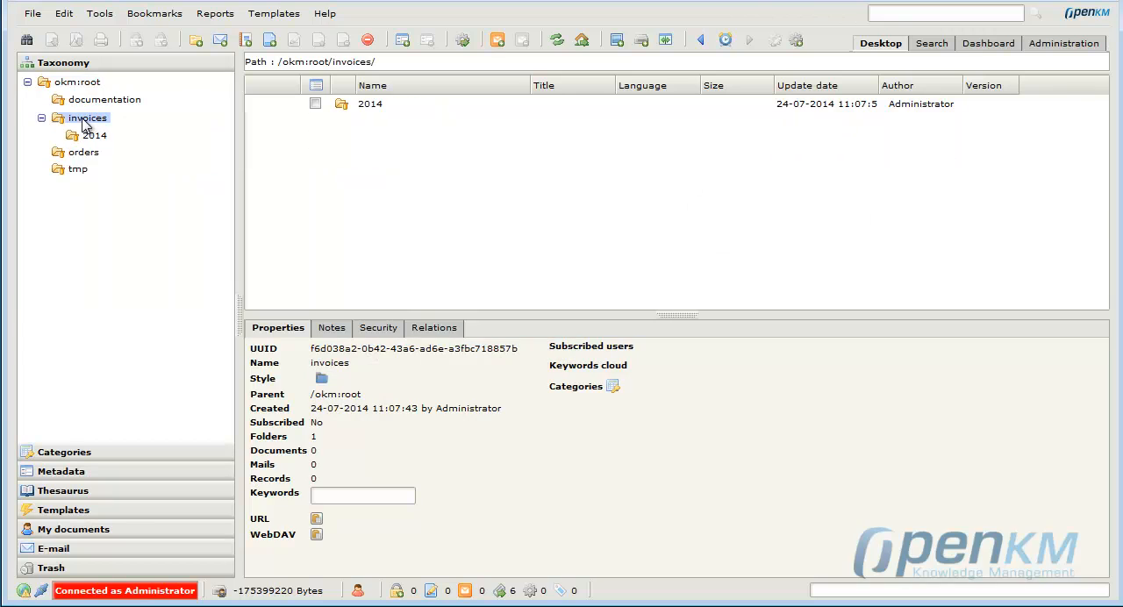
left_click(92, 138)
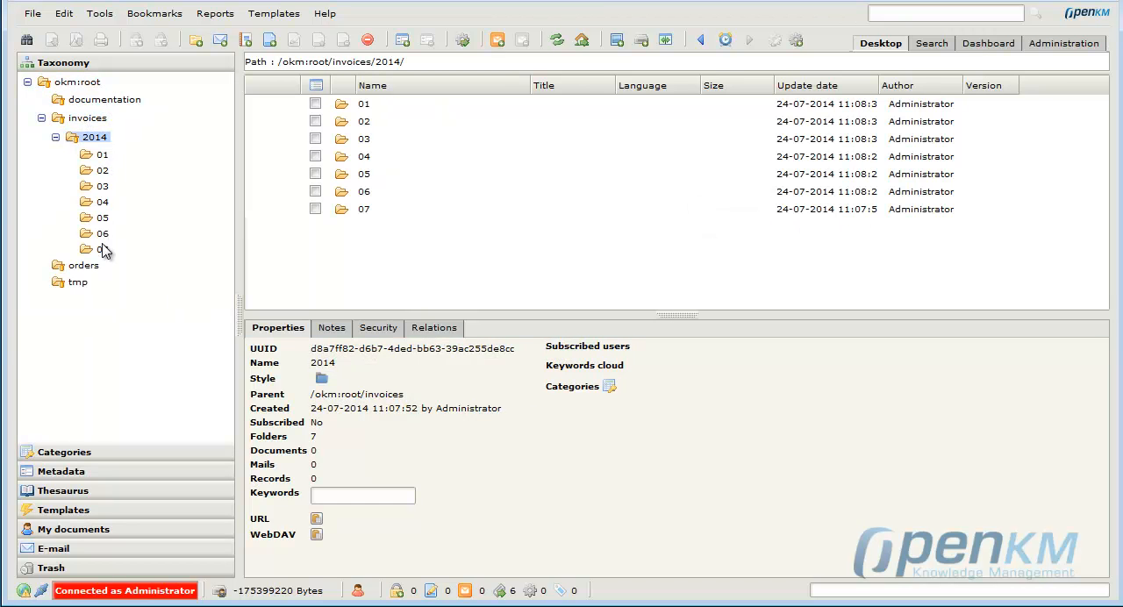
left_click(100, 250)
left_click(409, 105)
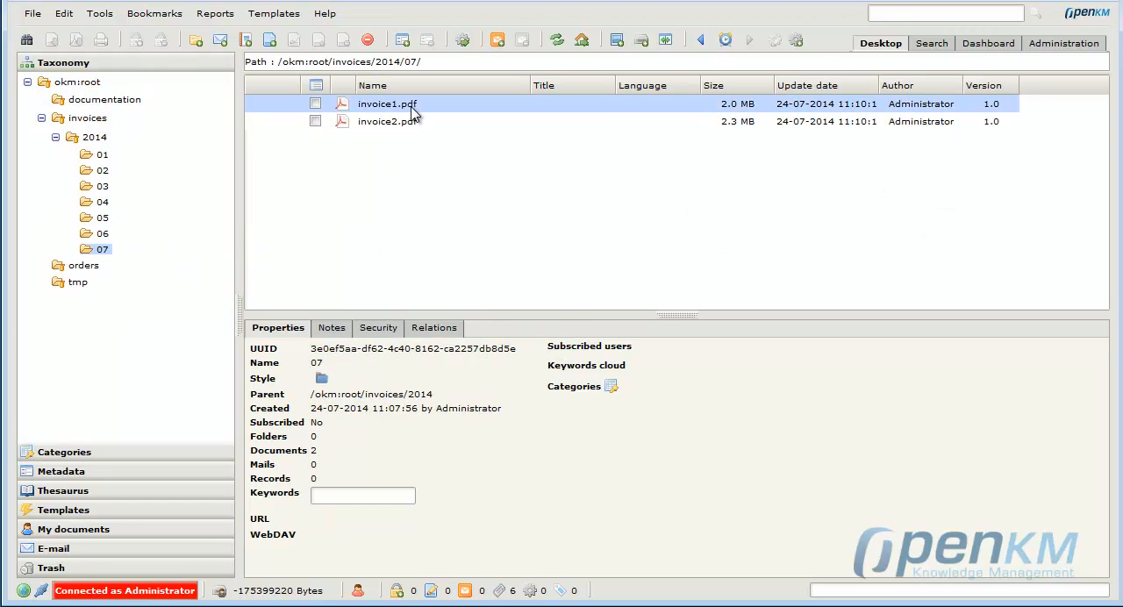
left_click(533, 328)
left_click_drag(571, 320, 571, 168)
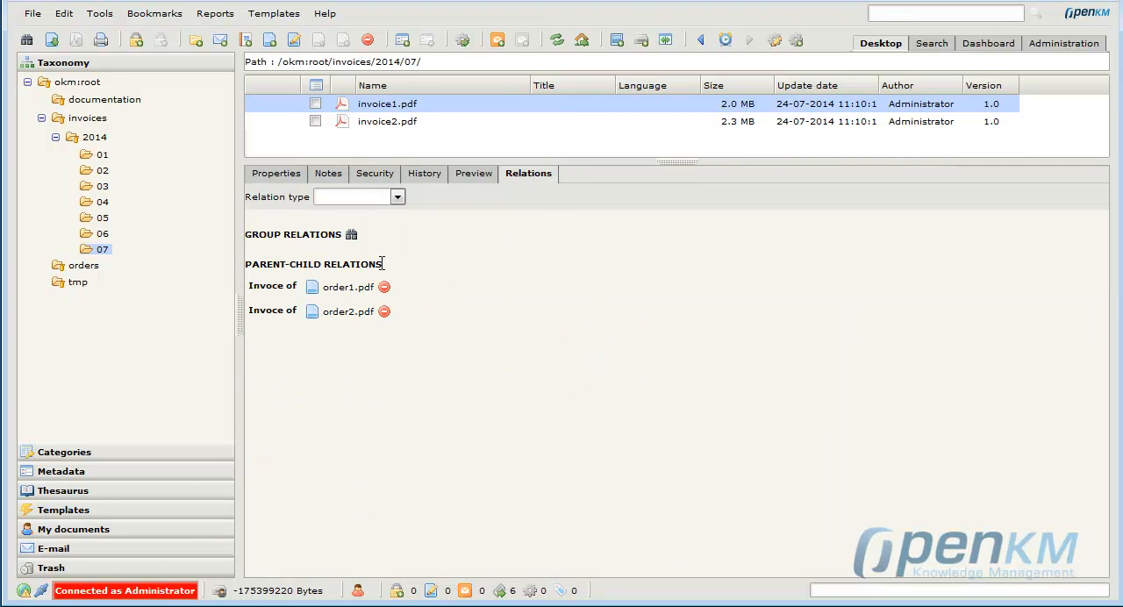
left_click(384, 128)
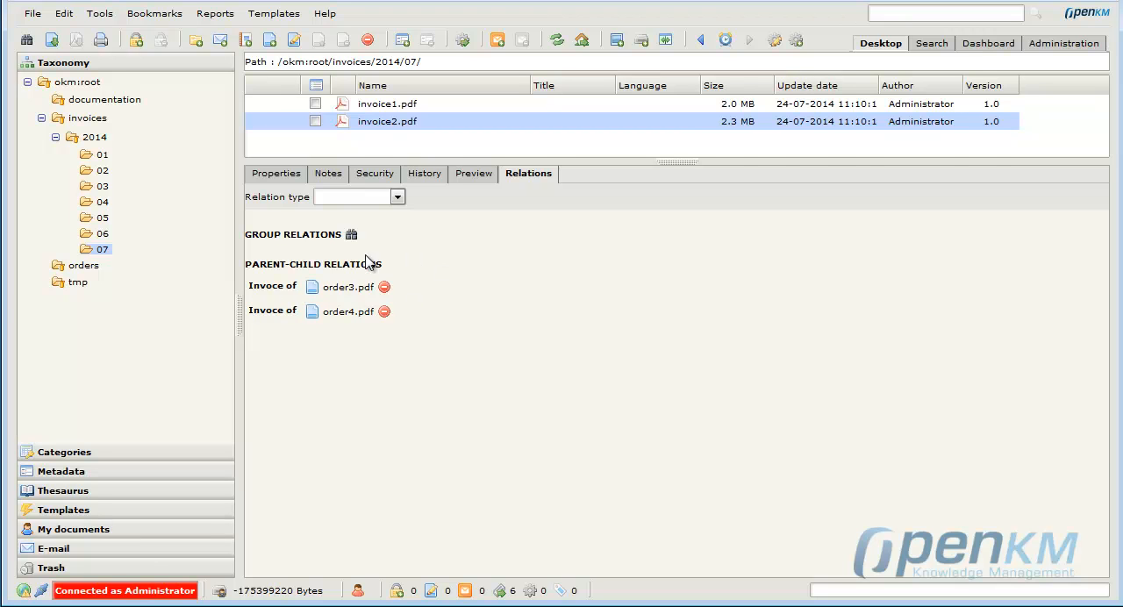
Follow the relation to order3.pdf, examine the relations of the other orders in orders/2014/06, and return through order1.pdf to invoice1.pdf.
left_click(349, 288)
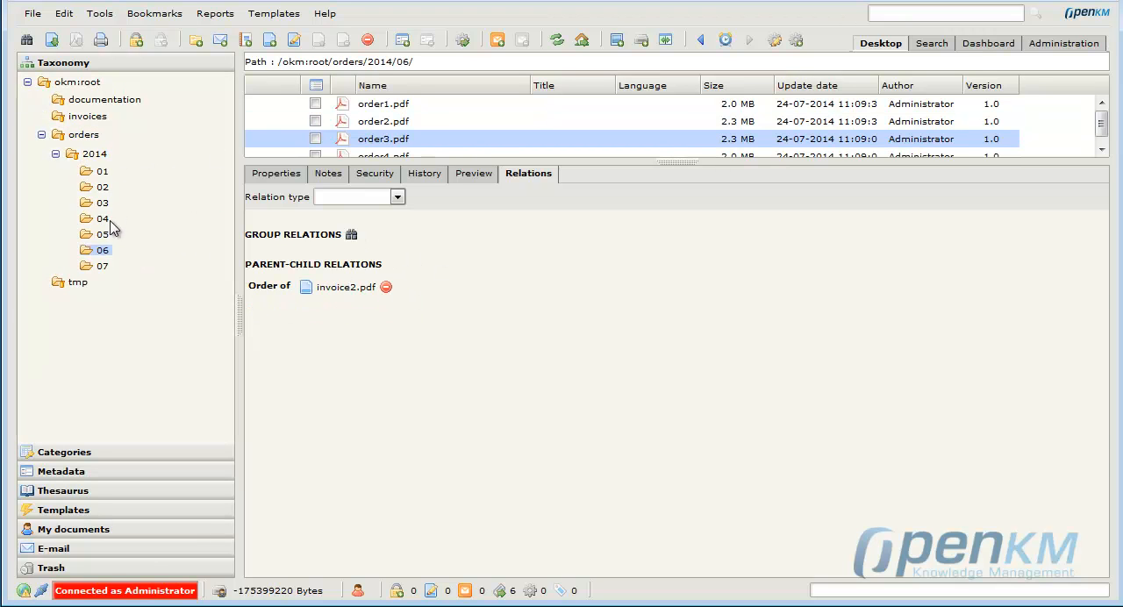
left_click_drag(483, 159, 495, 196)
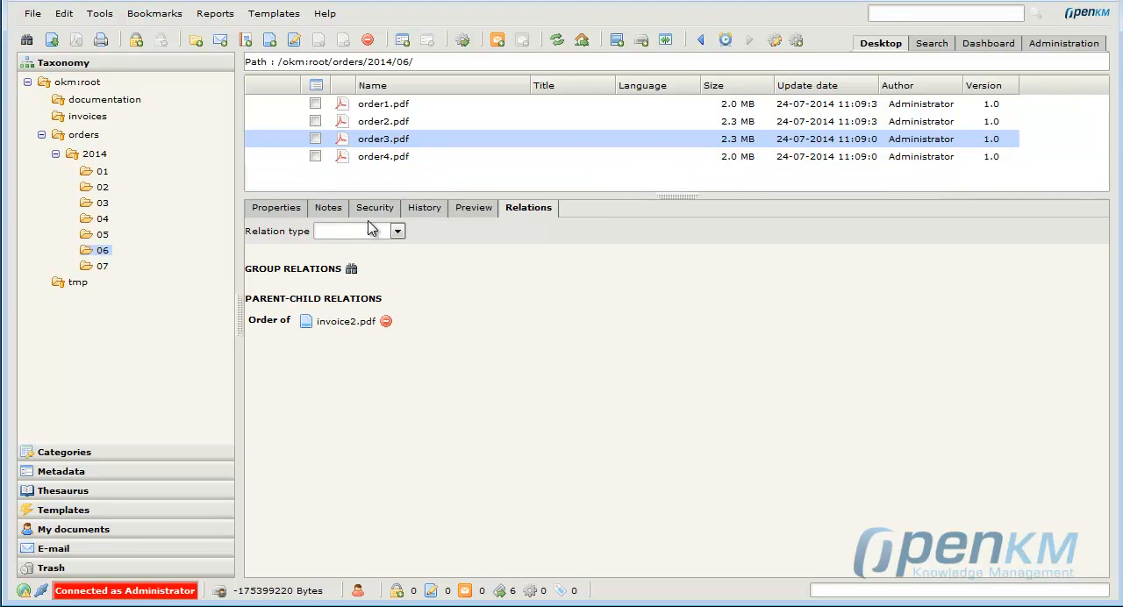
left_click(388, 158)
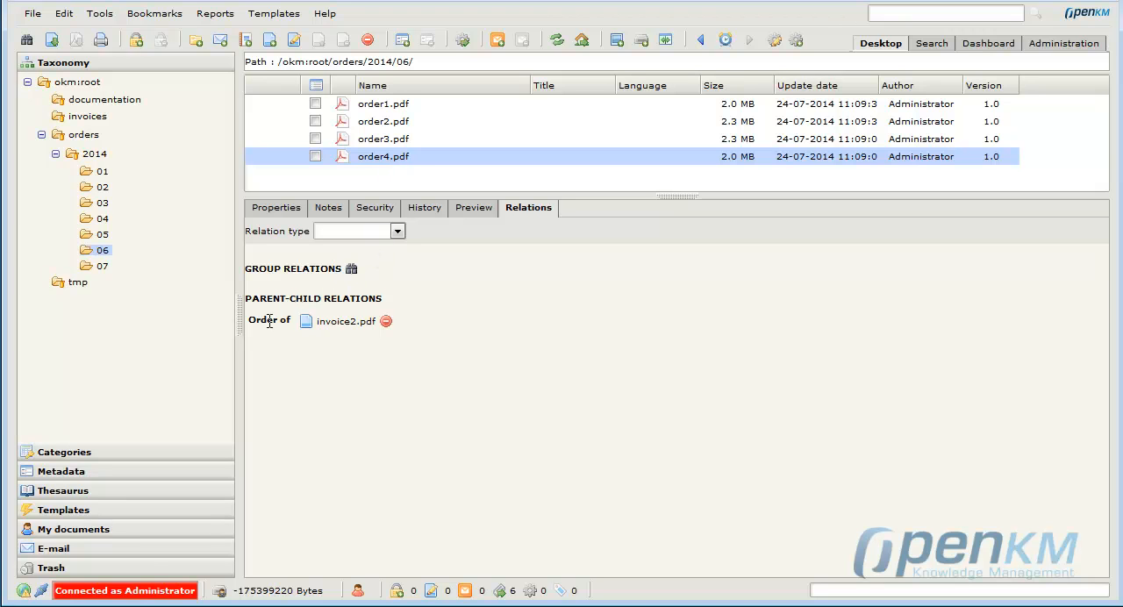
left_click(395, 121)
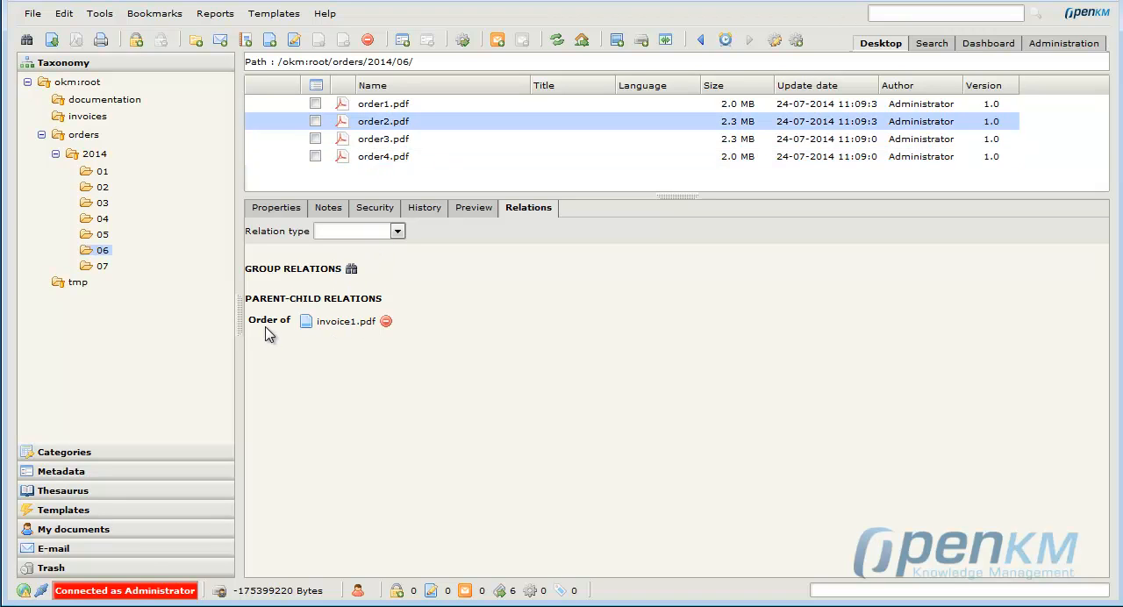
left_click(378, 105)
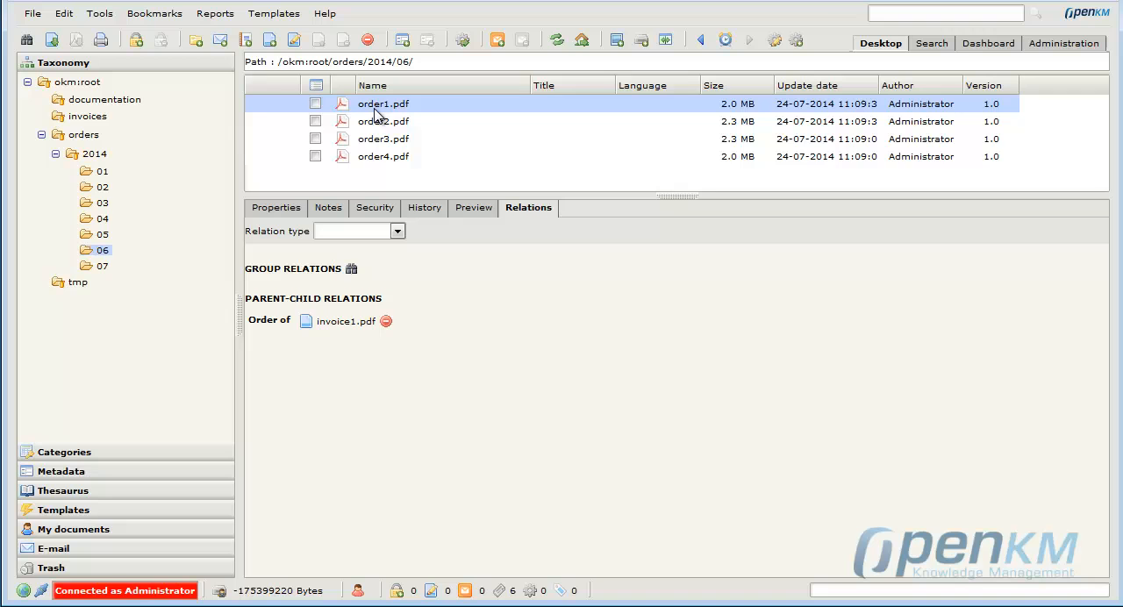
left_click(342, 324)
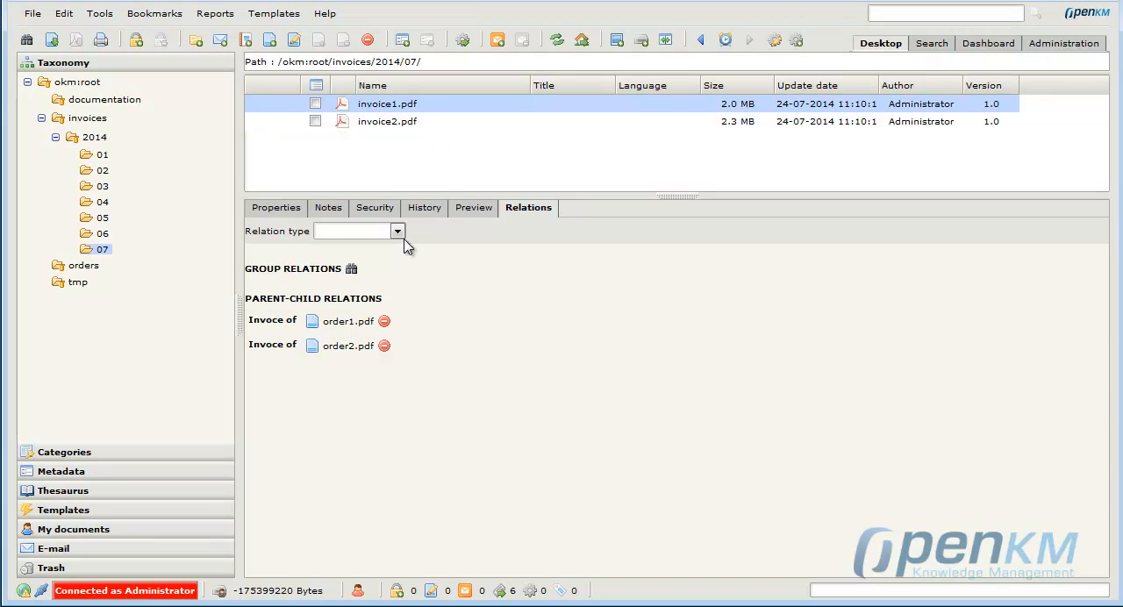
Open the relations of blog_page1_es.html in the documentation/spa folder.
left_click(121, 102)
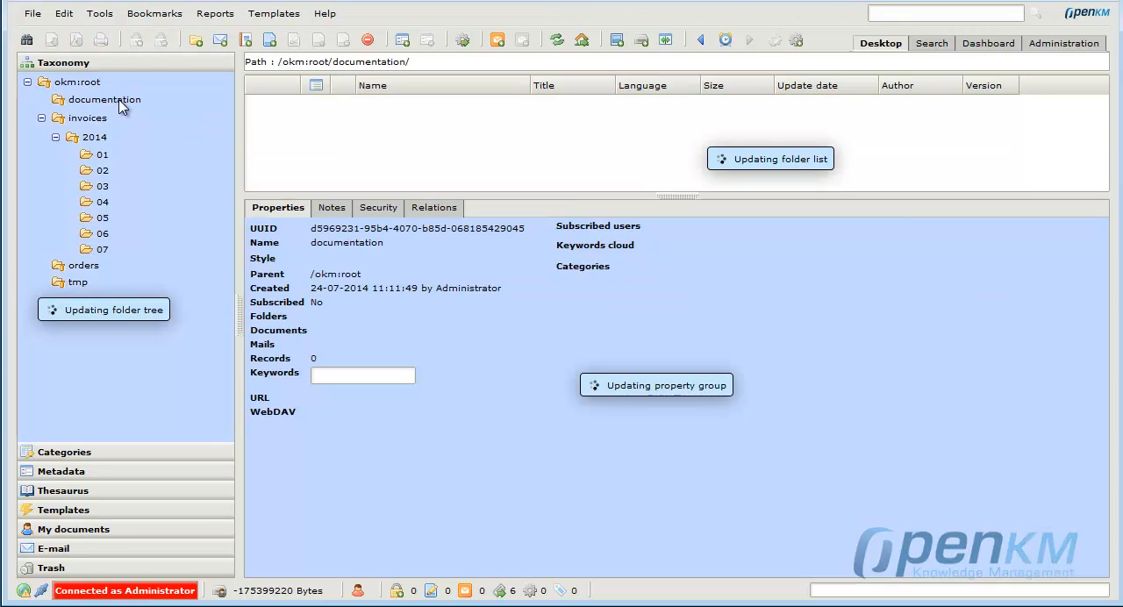
left_click(100, 138)
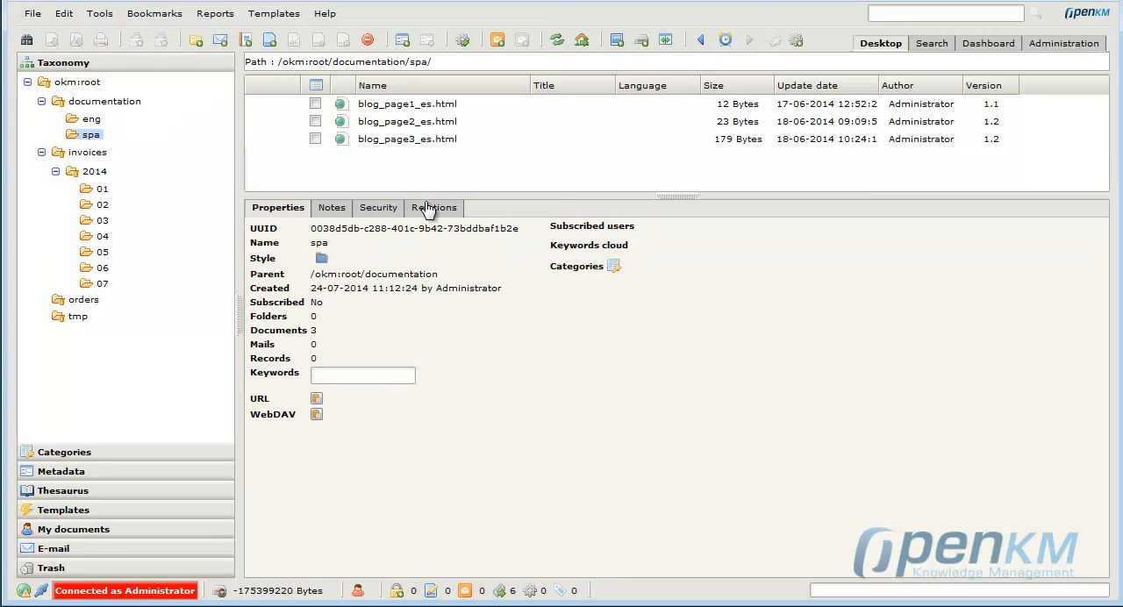
left_click_drag(428, 201, 433, 255)
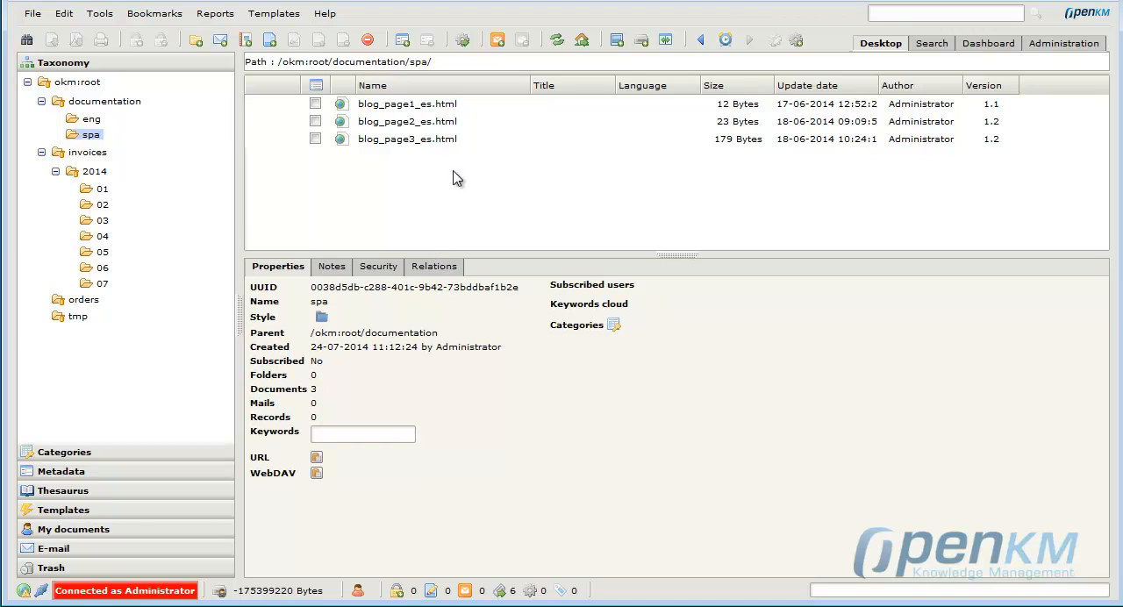
left_click(433, 103)
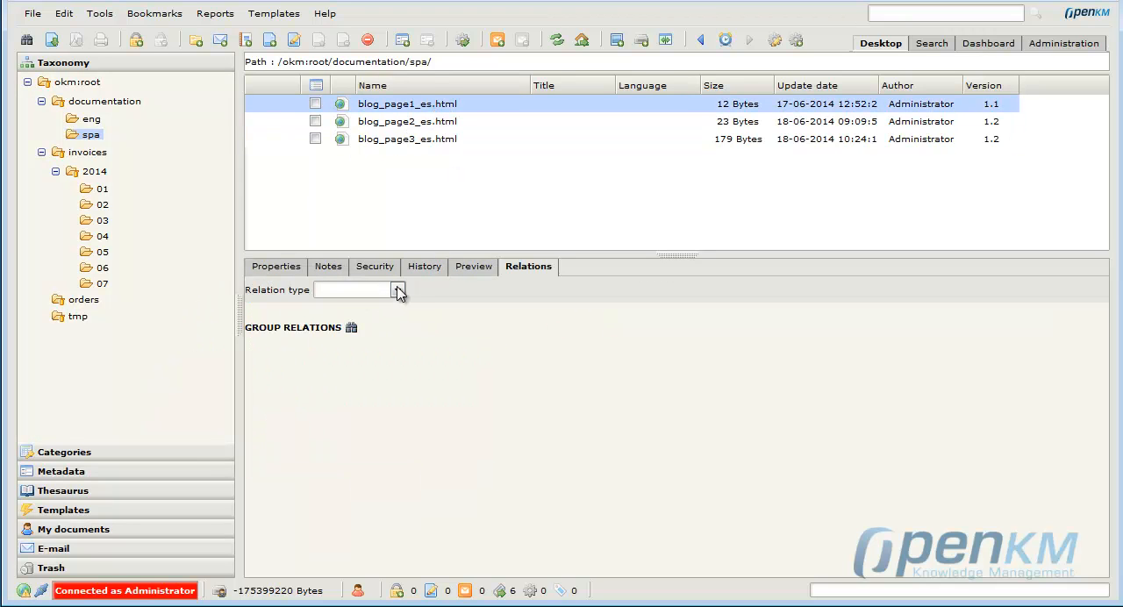
Add an Equivalent relation of type Translation from blog_page1_es.html to blog_page1_en.html in documentation/eng.
left_click(397, 287)
left_click(365, 316)
left_click(523, 291)
left_click(509, 316)
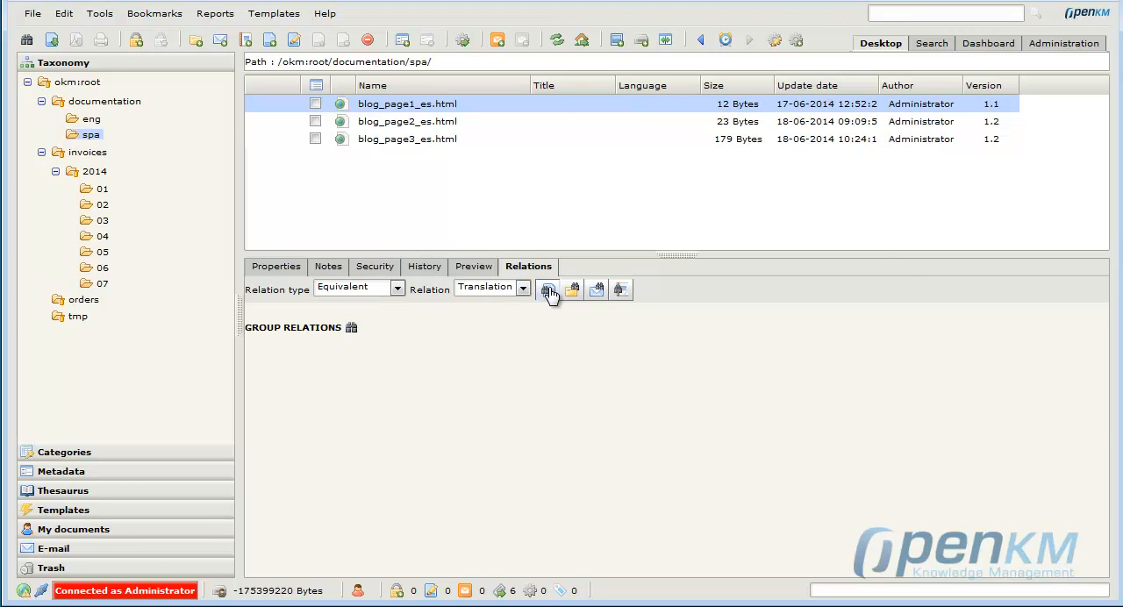
left_click(548, 292)
left_click(361, 179)
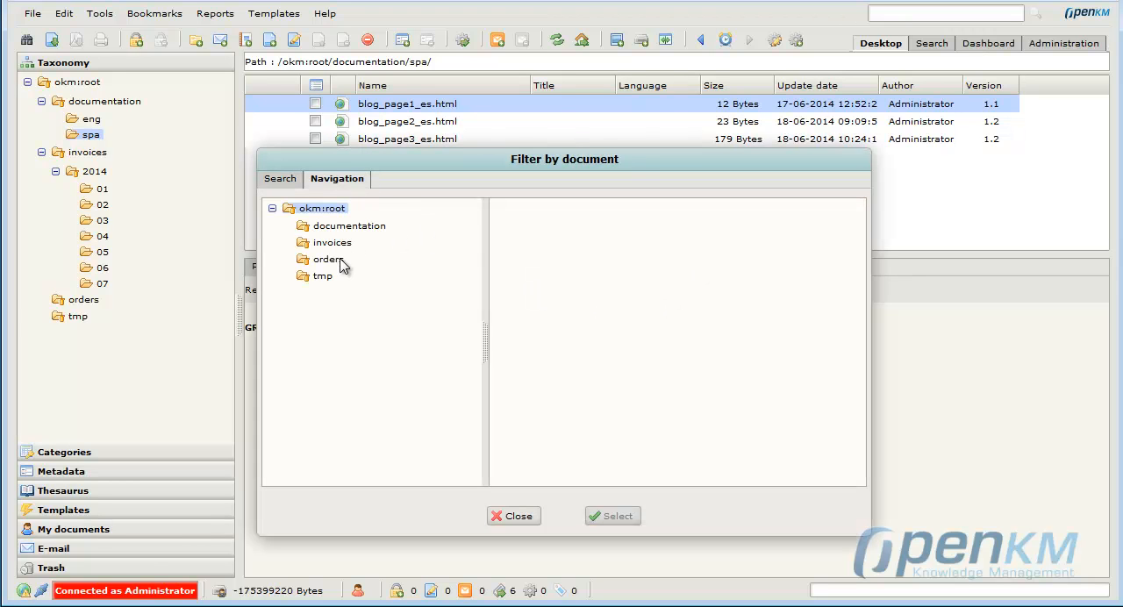
left_click(361, 226)
left_click(360, 246)
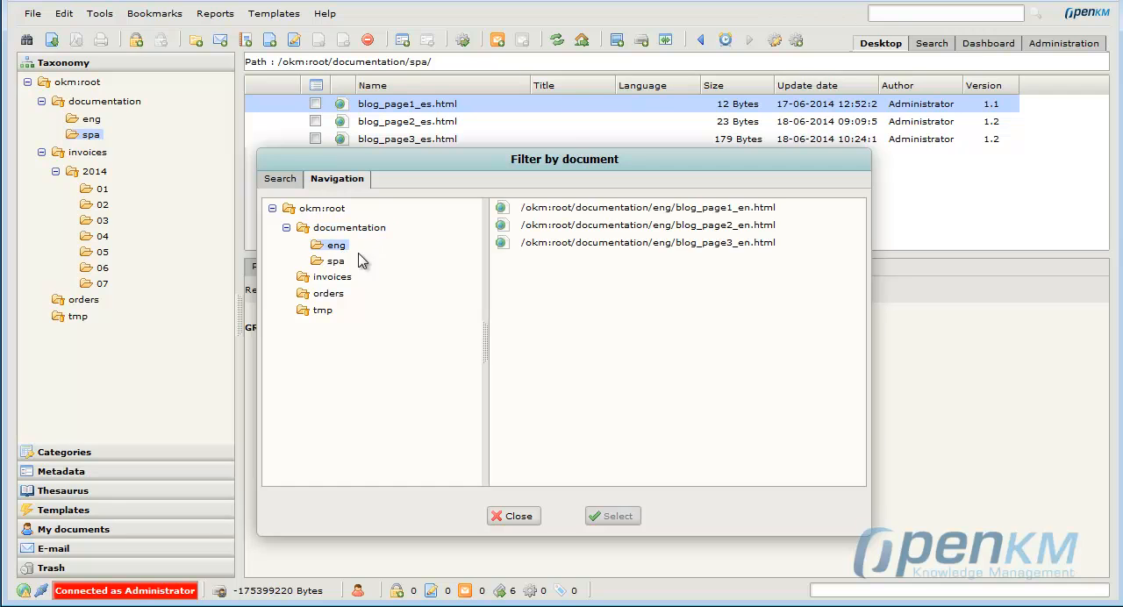
left_click(745, 211)
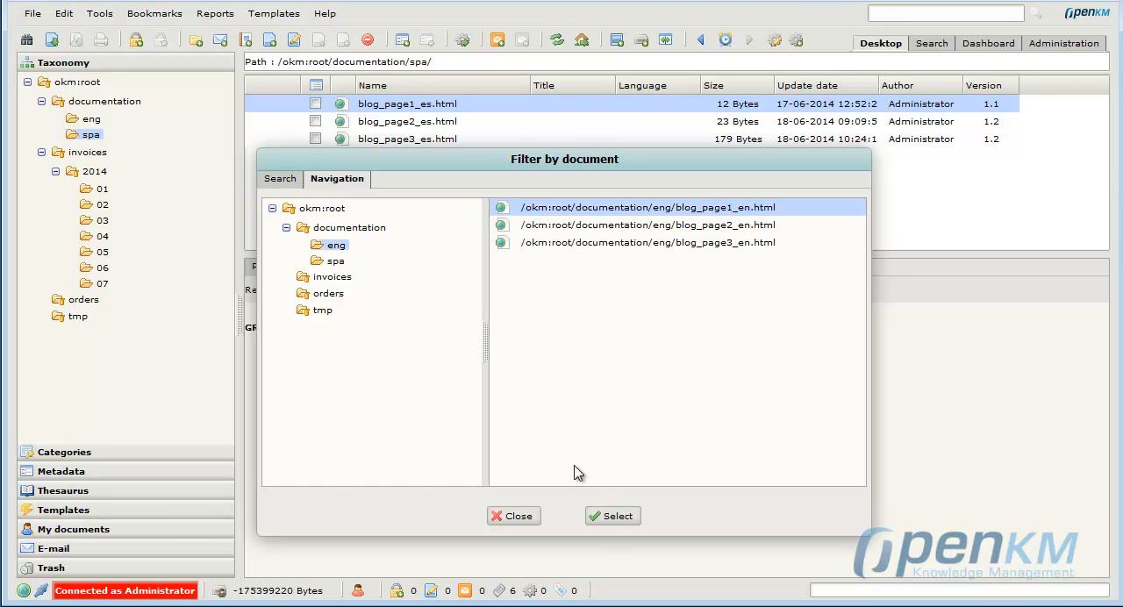
left_click(607, 517)
Add an Equivalent relation of type Translation from blog_page2_es.html to blog_page2_en.html in documentation/eng.
left_click(383, 123)
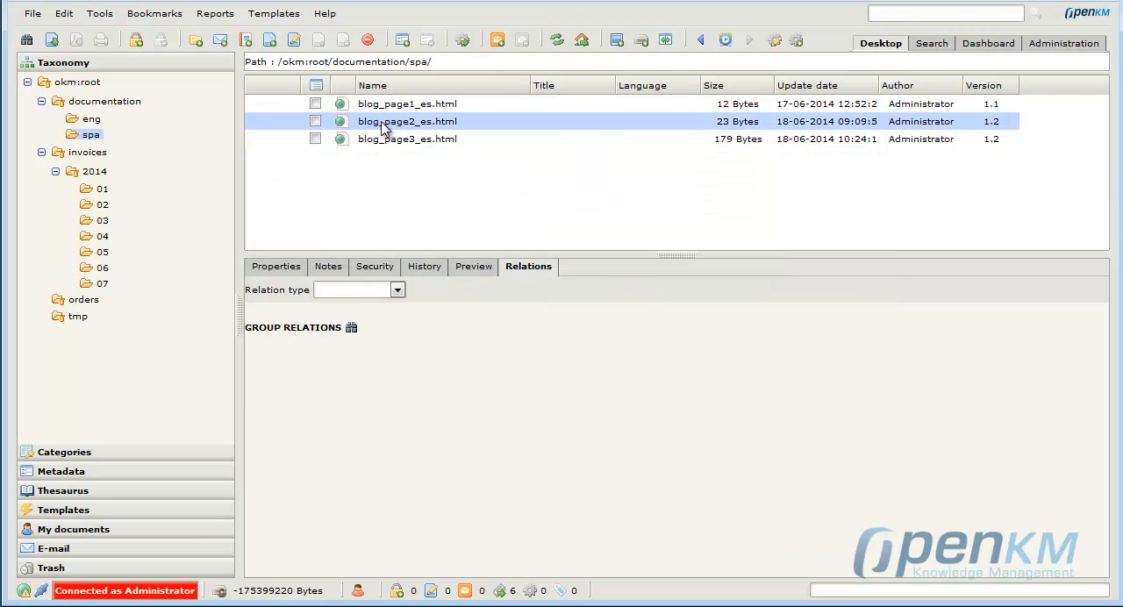
left_click(386, 290)
left_click(351, 314)
left_click(522, 294)
left_click(498, 317)
left_click(549, 290)
left_click(349, 229)
left_click(339, 248)
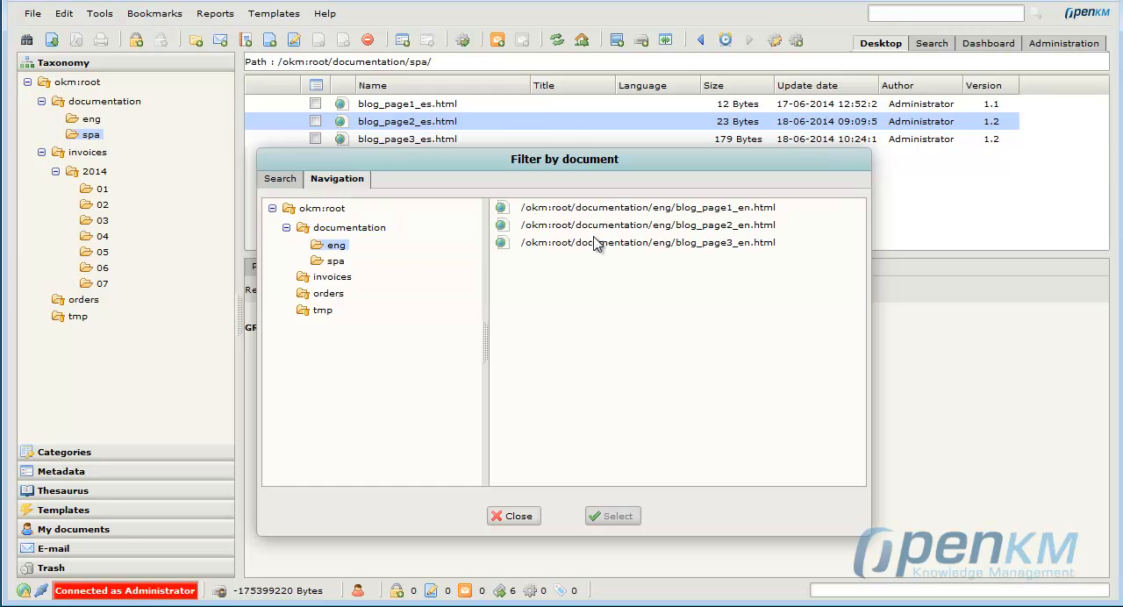
left_click(620, 227)
left_click(611, 518)
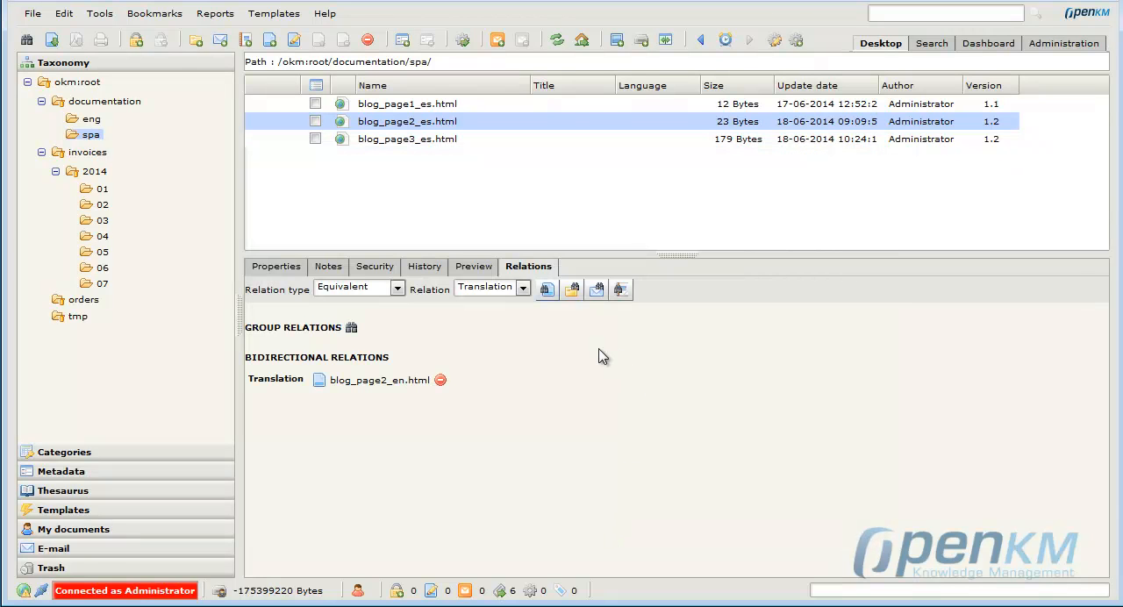
Add an Equivalent relation of type Translation from blog_page3_es.html to blog_page3_en.html in documentation/eng.
left_click(406, 139)
left_click(398, 290)
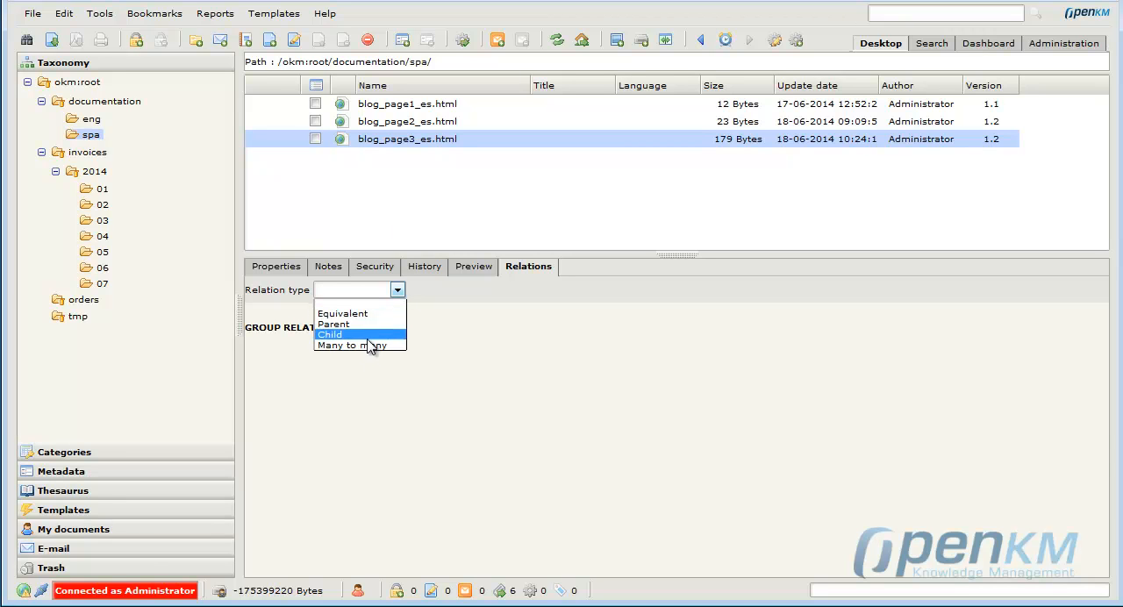
left_click(367, 314)
left_click(523, 291)
left_click(514, 312)
left_click(549, 292)
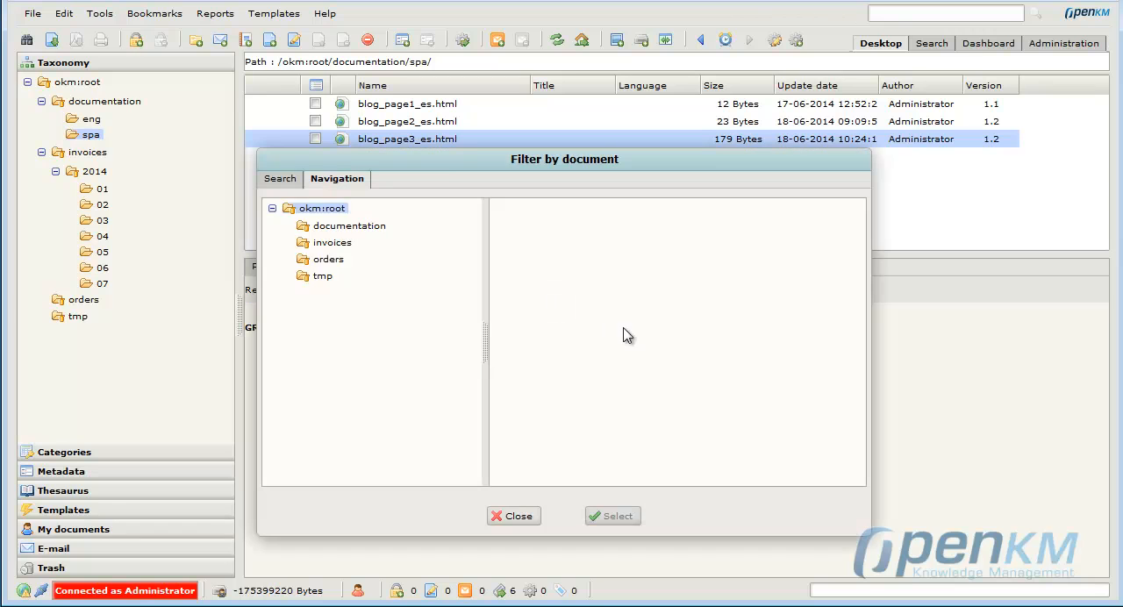
left_click(336, 225)
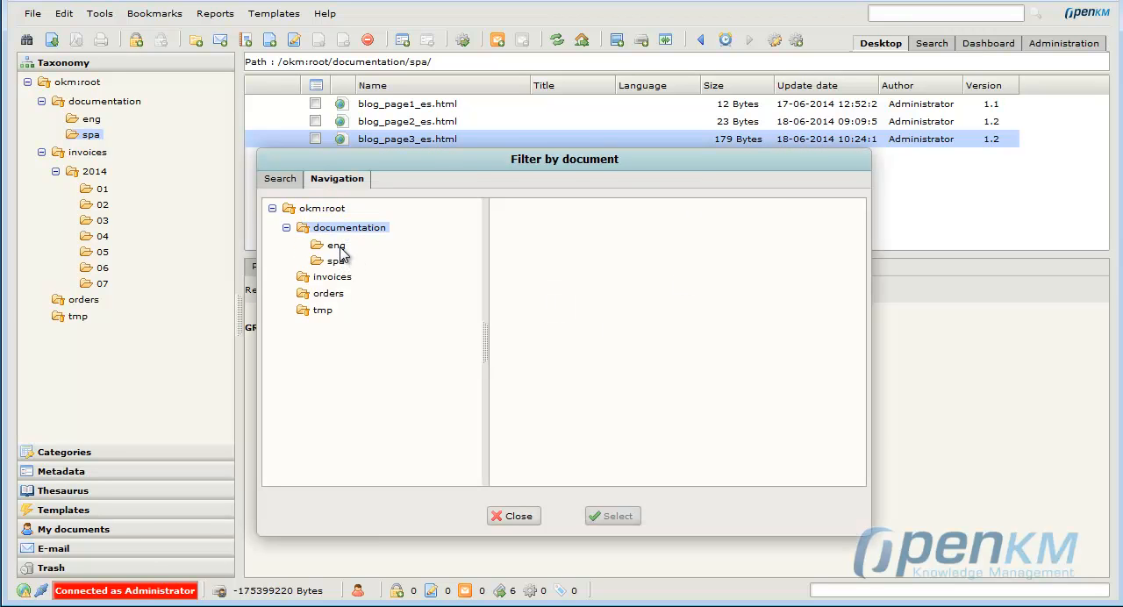
left_click(338, 247)
left_click(764, 246)
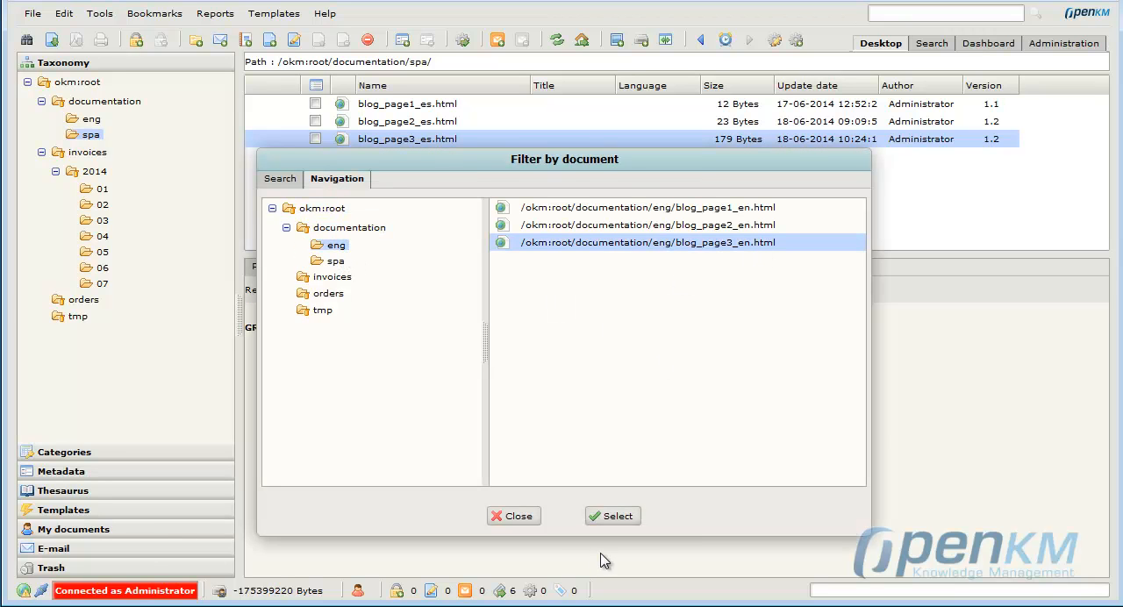
left_click(614, 516)
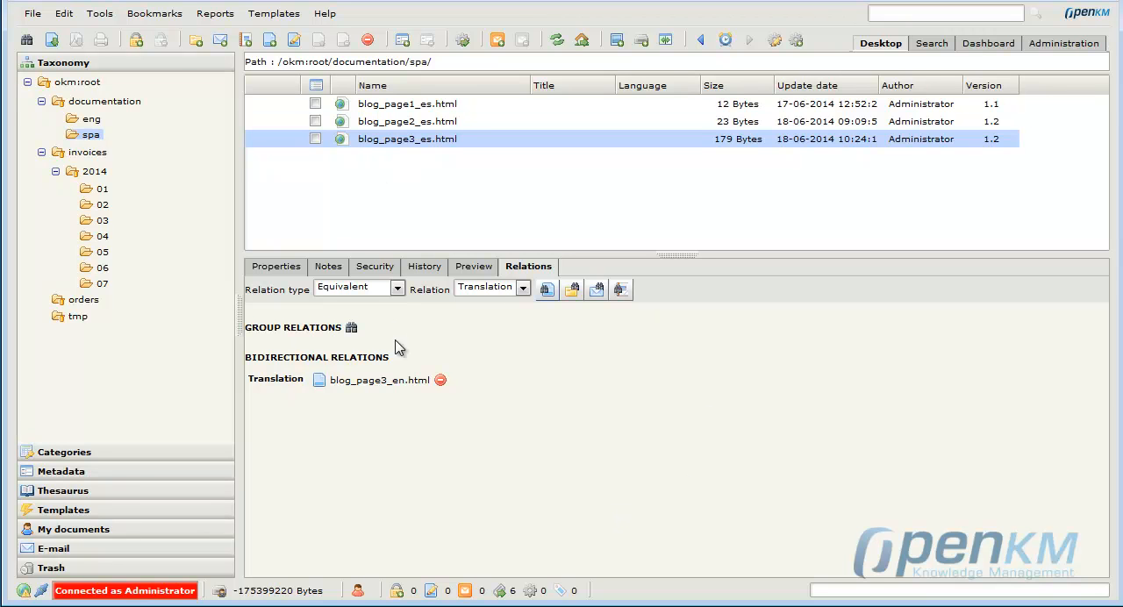
Follow the translation relation to blog_page3_en.html and examine the relations of the other English blog pages.
left_click(394, 383)
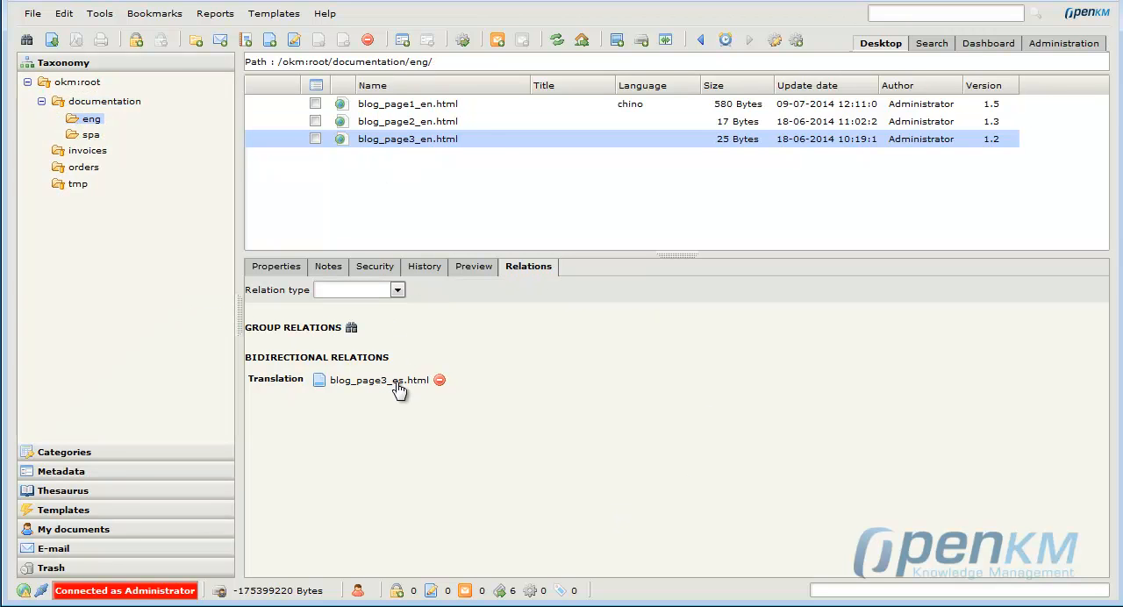
left_click(424, 109)
left_click(430, 121)
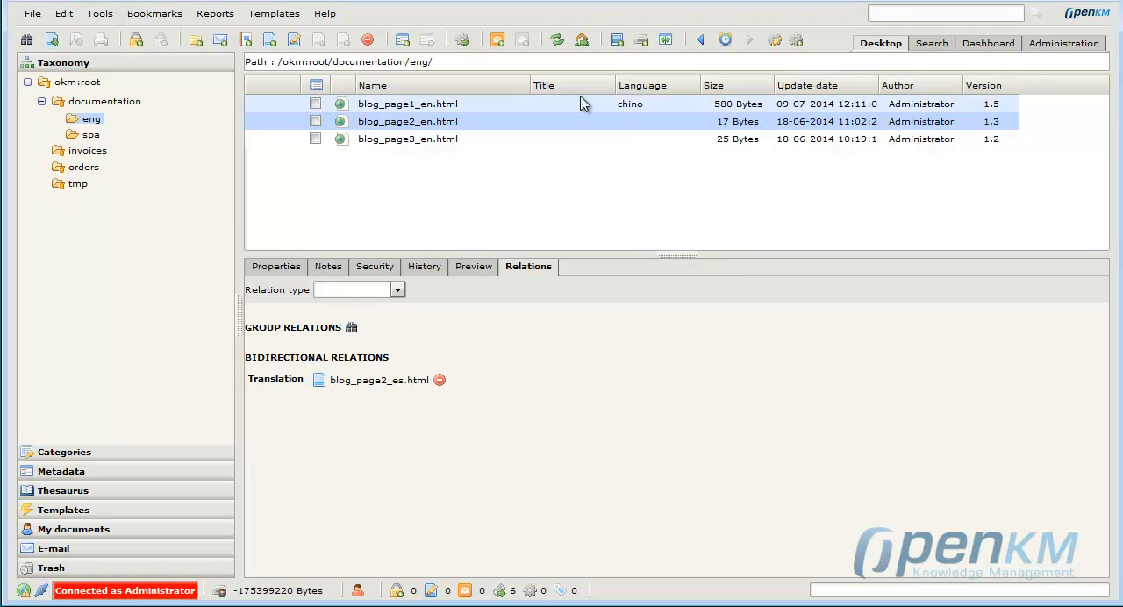
Add a Many to many relation of type Grouped named Billing to invoice1.pdf in invoices/2014/07.
left_click(88, 151)
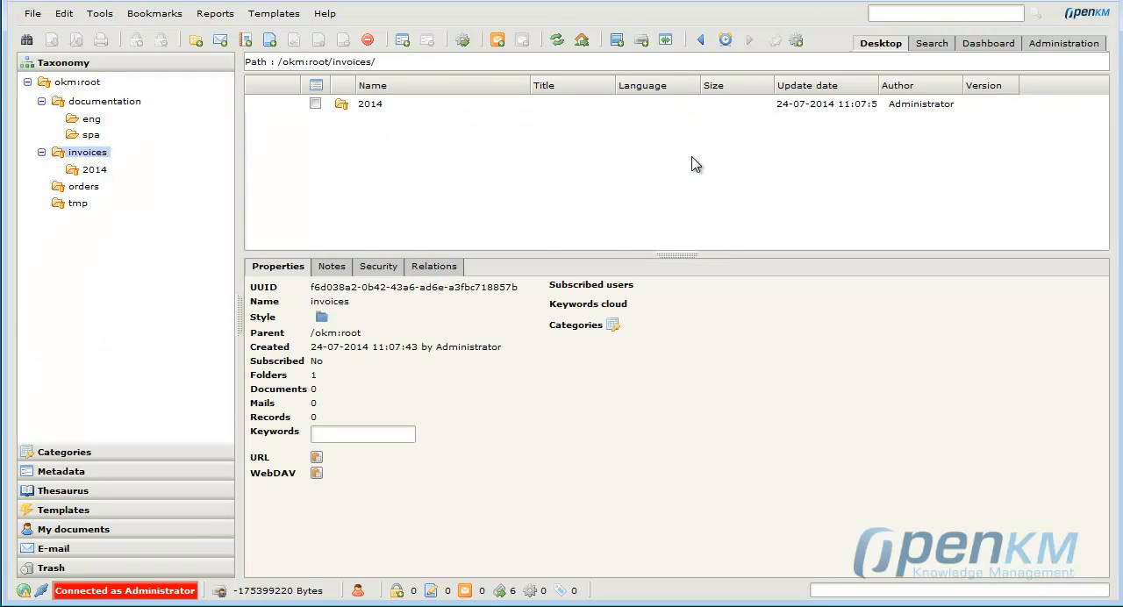
left_click(95, 171)
left_click(103, 269)
left_click(101, 284)
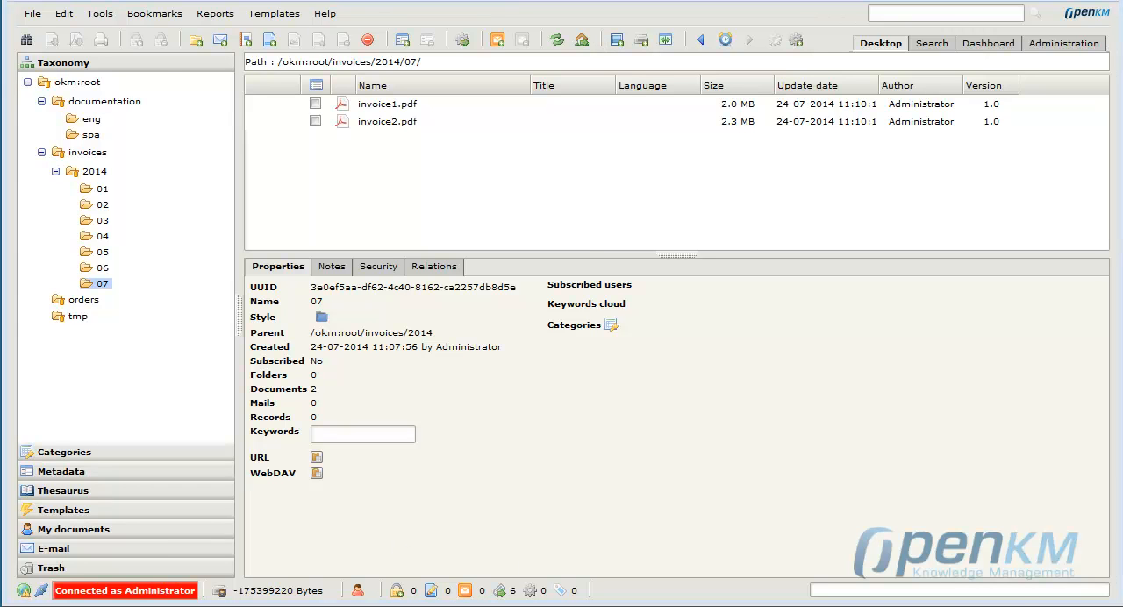
left_click(401, 106)
left_click(398, 290)
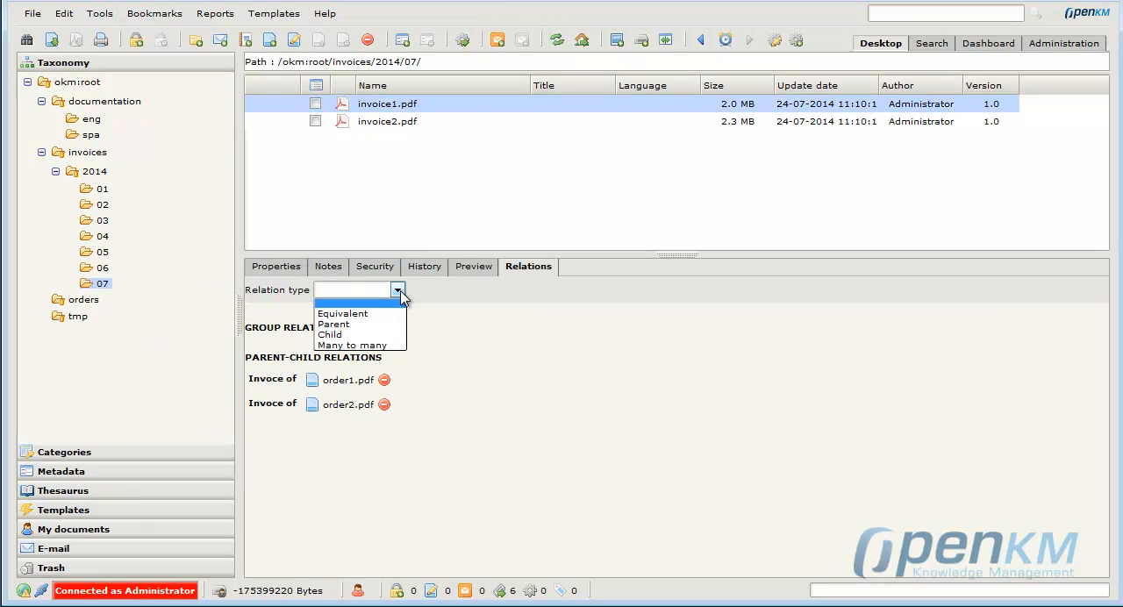
left_click(351, 346)
left_click(509, 291)
left_click(508, 313)
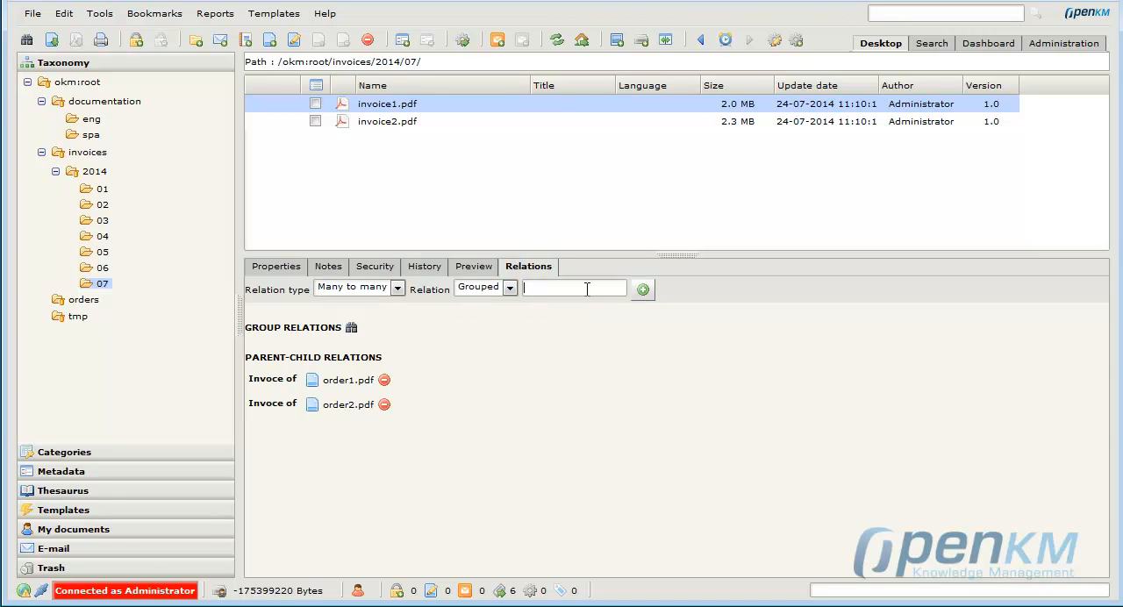
type("Billing")
left_click(643, 291)
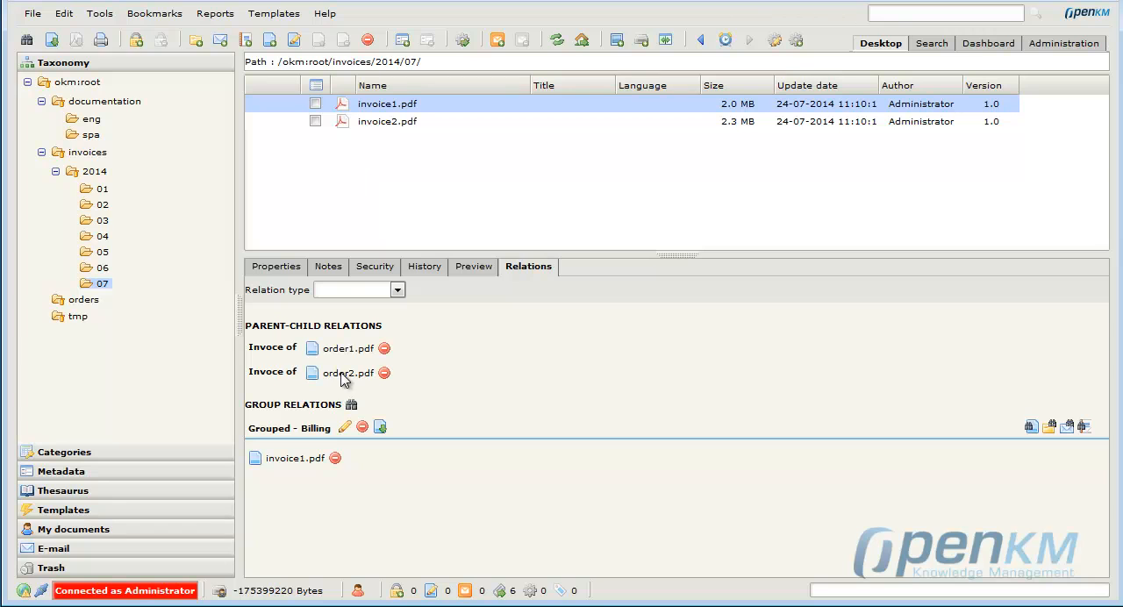
Add invoice2.pdf to the existing Billing group by finding it among the group relations.
left_click(376, 121)
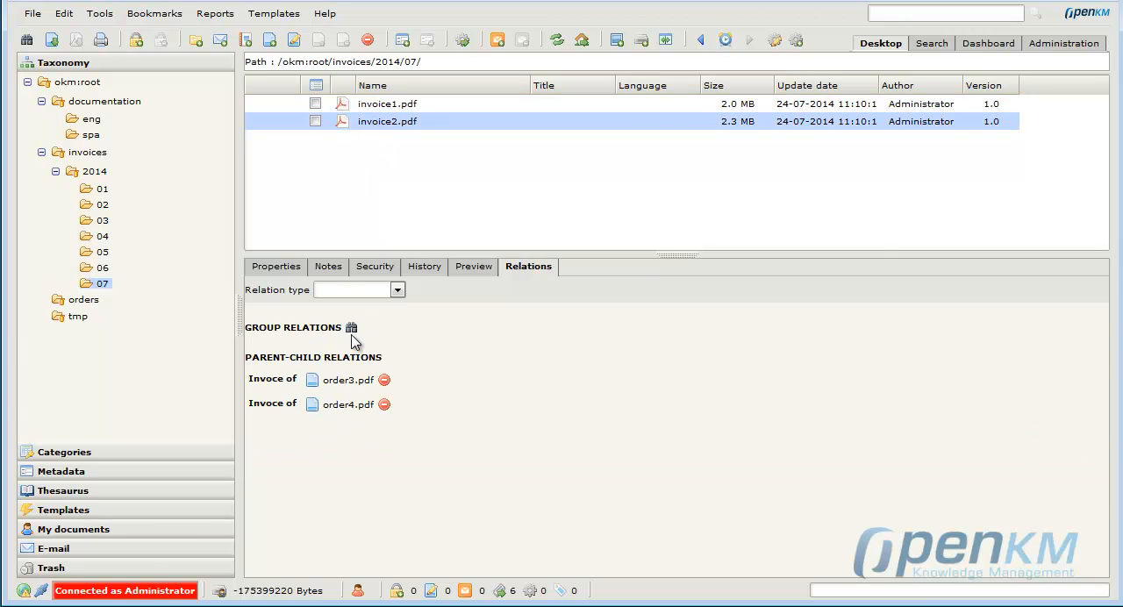
left_click(351, 328)
left_click(375, 193)
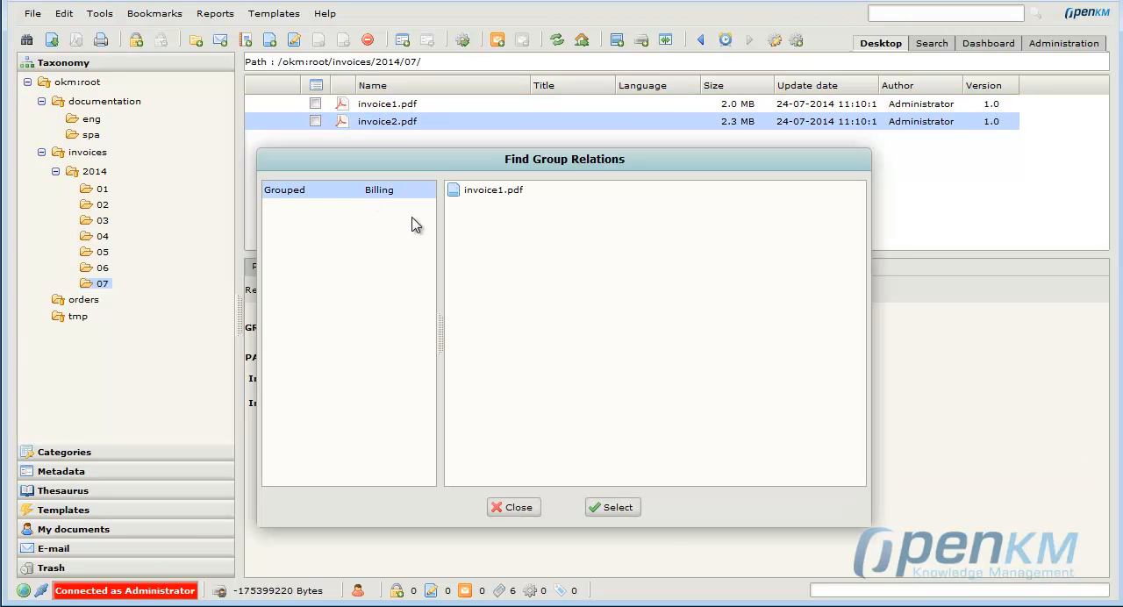
left_click(625, 512)
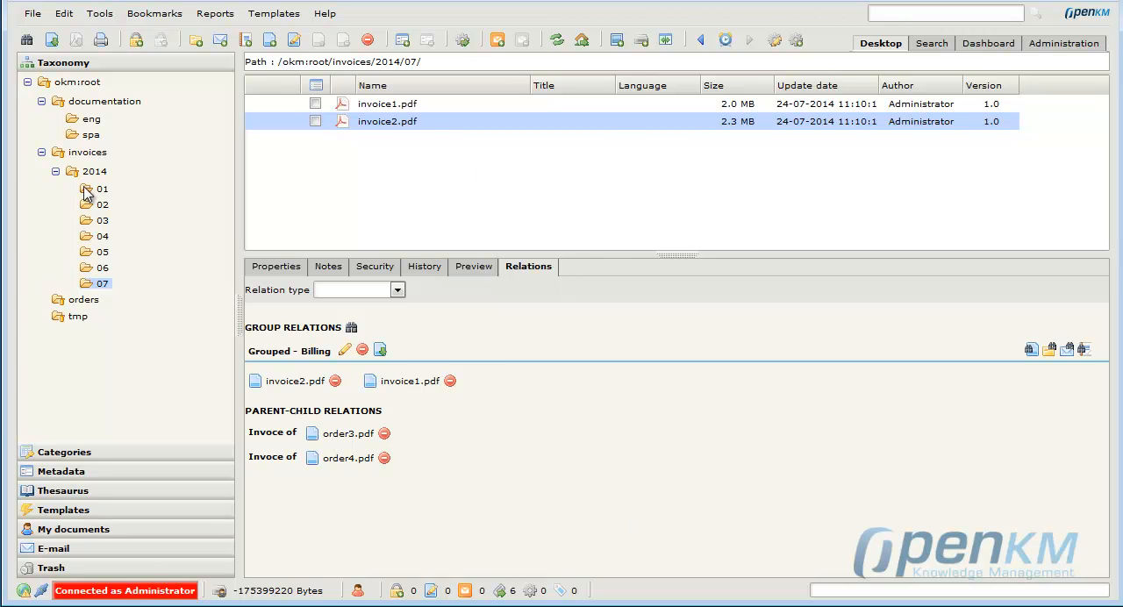
Add order1.pdf from orders/2014/06 to the existing Billing group relation.
left_click(85, 301)
left_click(94, 320)
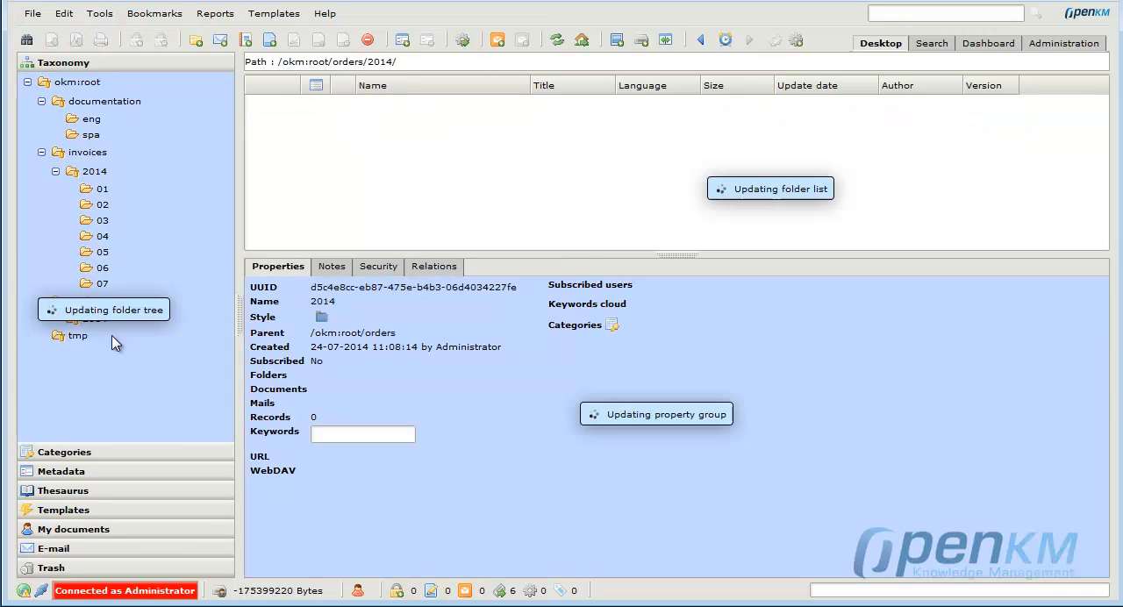
scroll(151, 306, "down", 2)
left_click(103, 401)
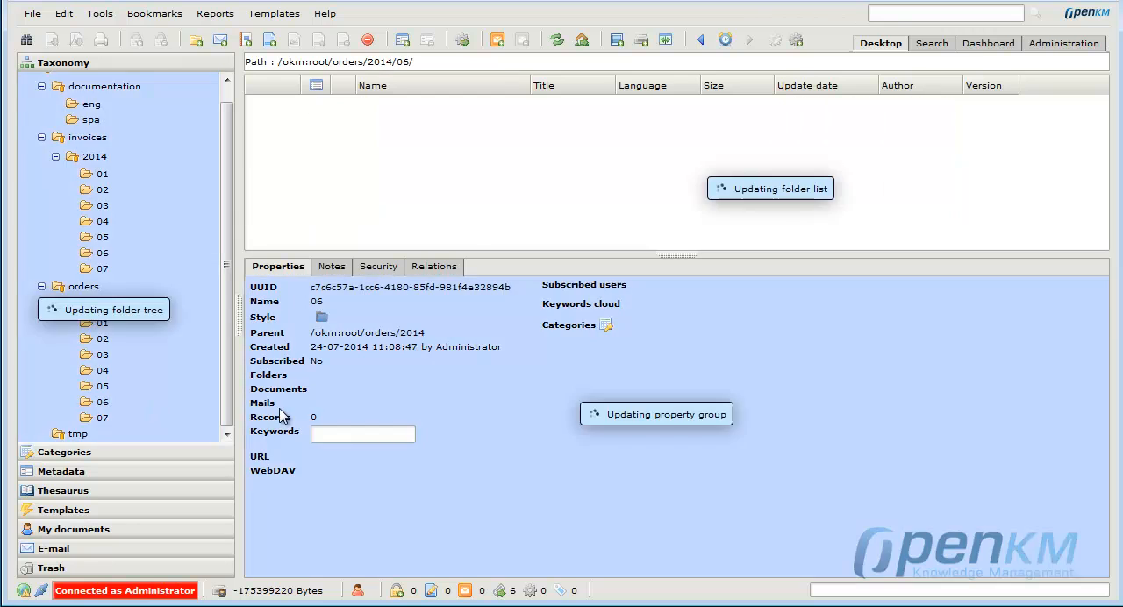
left_click(383, 105)
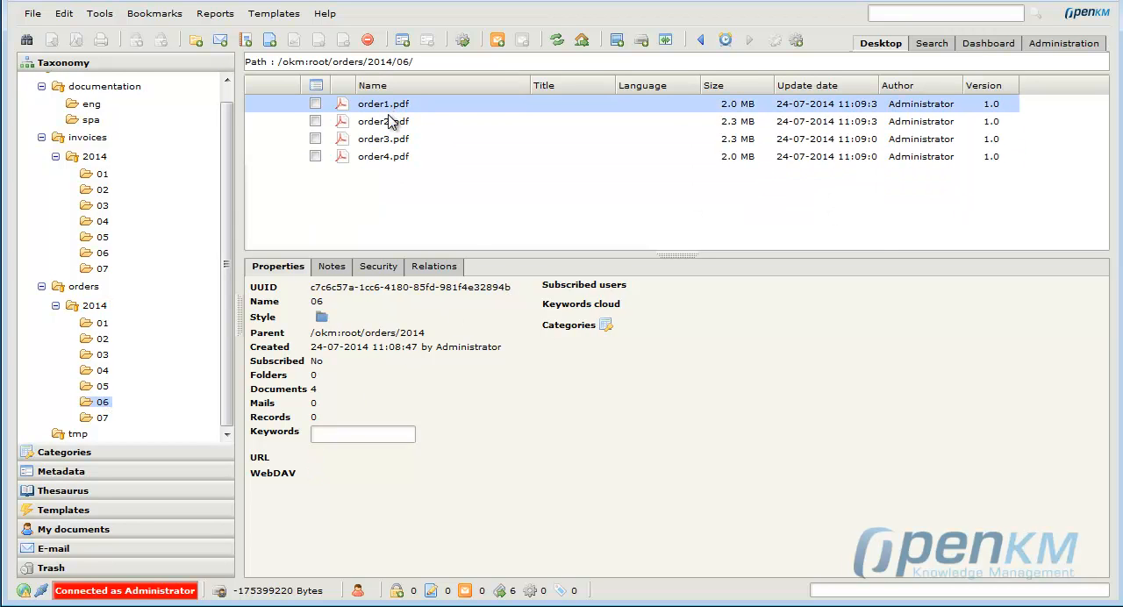
left_click(352, 327)
left_click(345, 190)
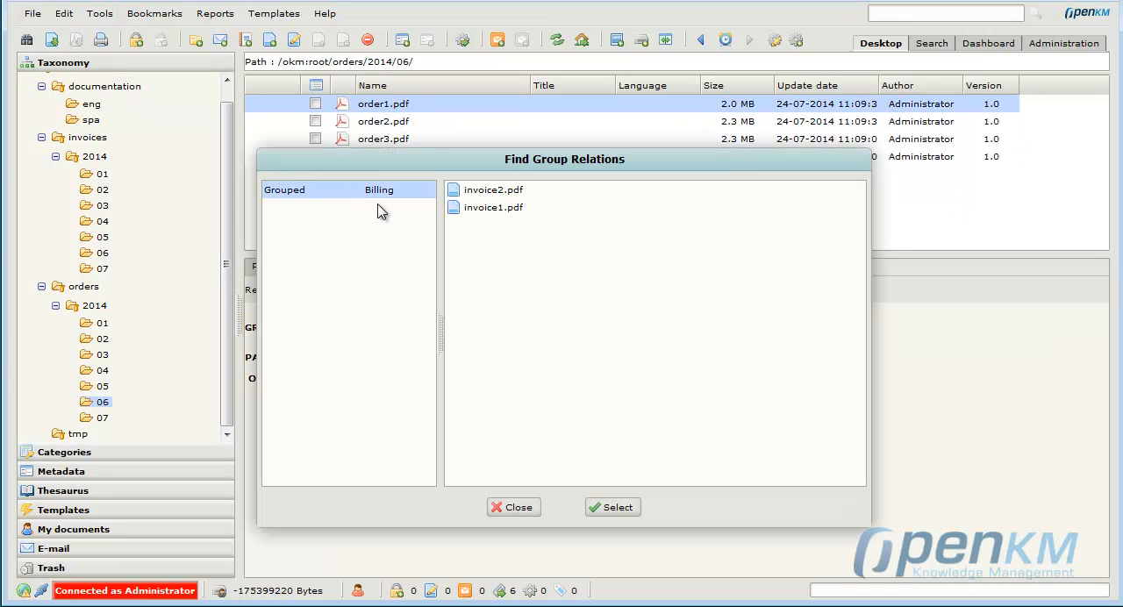
left_click(608, 508)
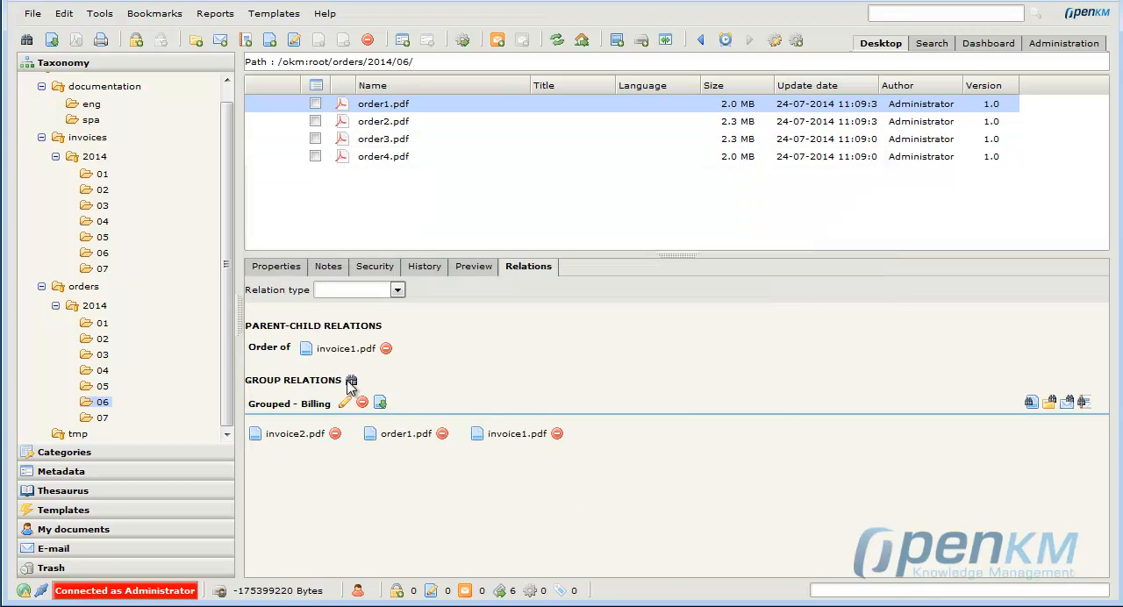
From order1.pdf's Billing group, find order2.pdf in orders/2014/06 and add it to the group.
left_click(1031, 404)
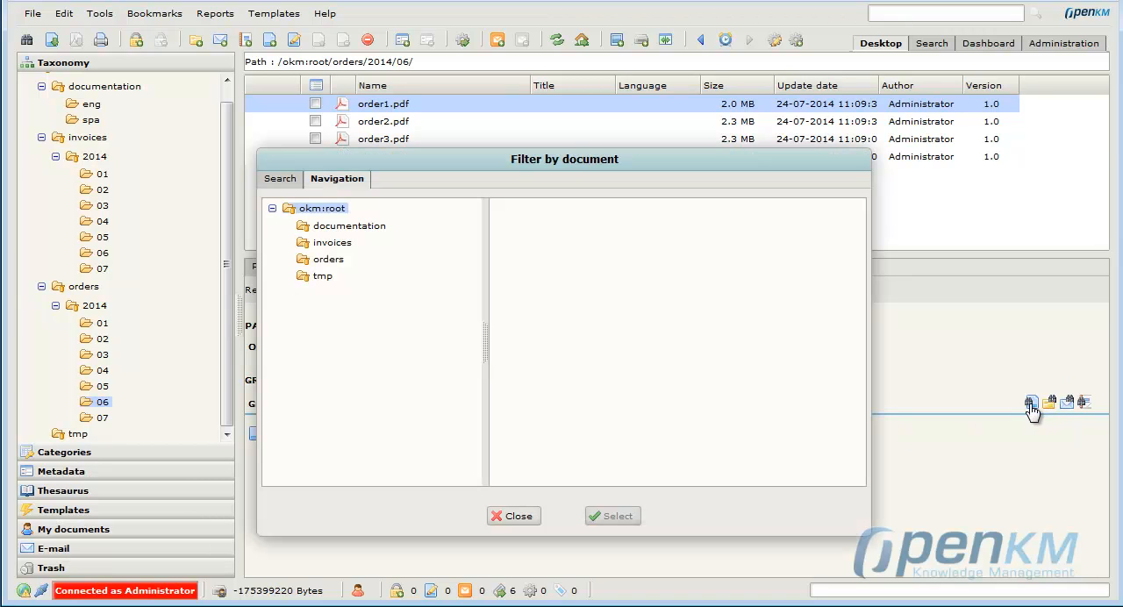
left_click(329, 260)
left_click(342, 281)
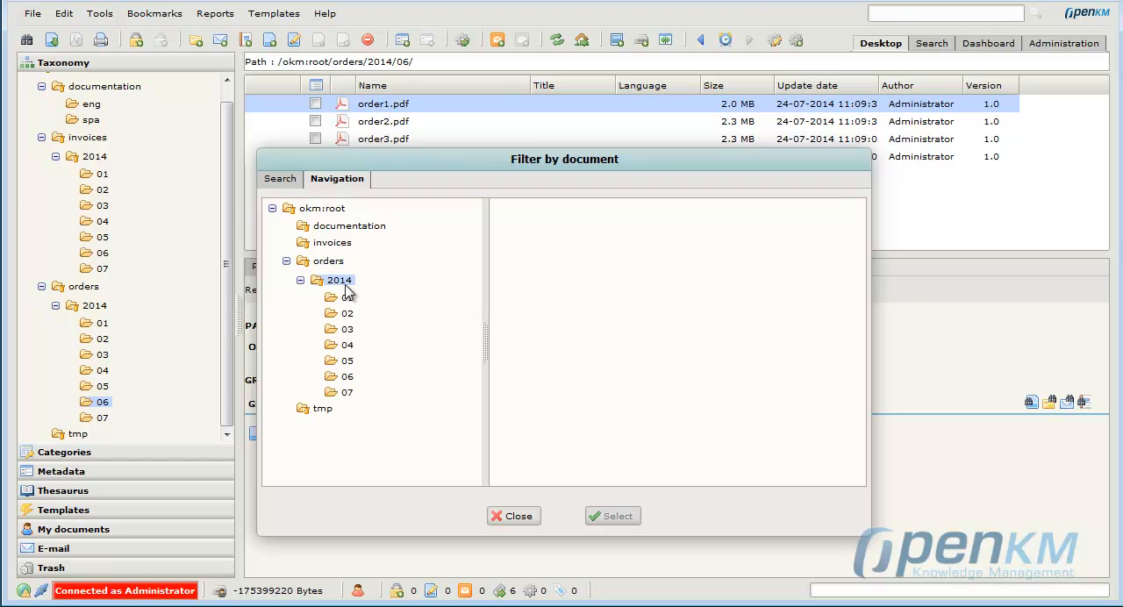
left_click(348, 378)
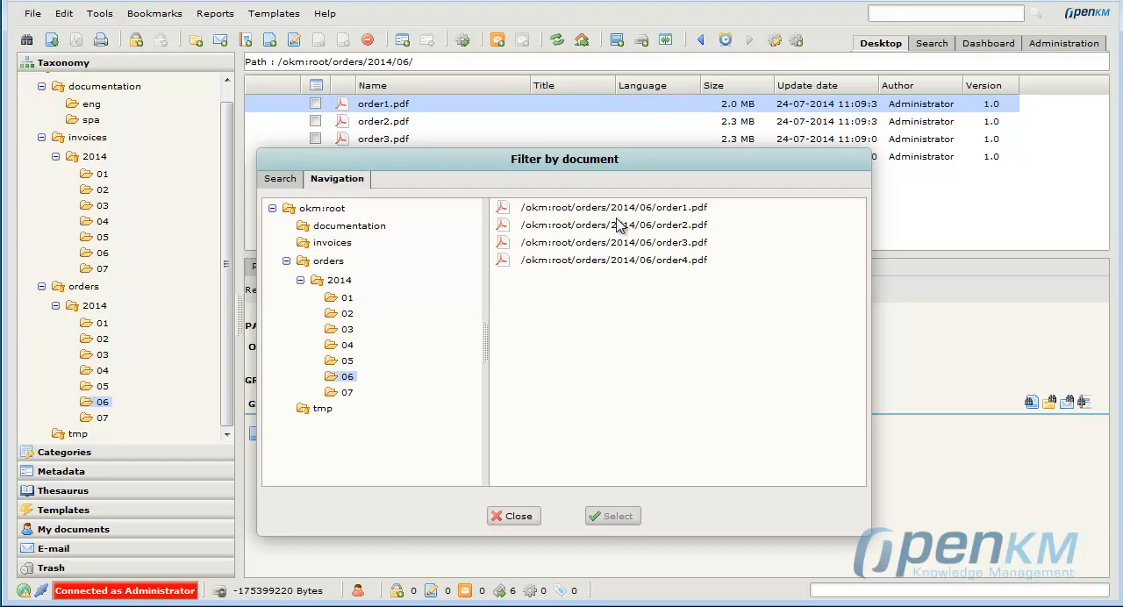
left_click(620, 224)
left_click(618, 517)
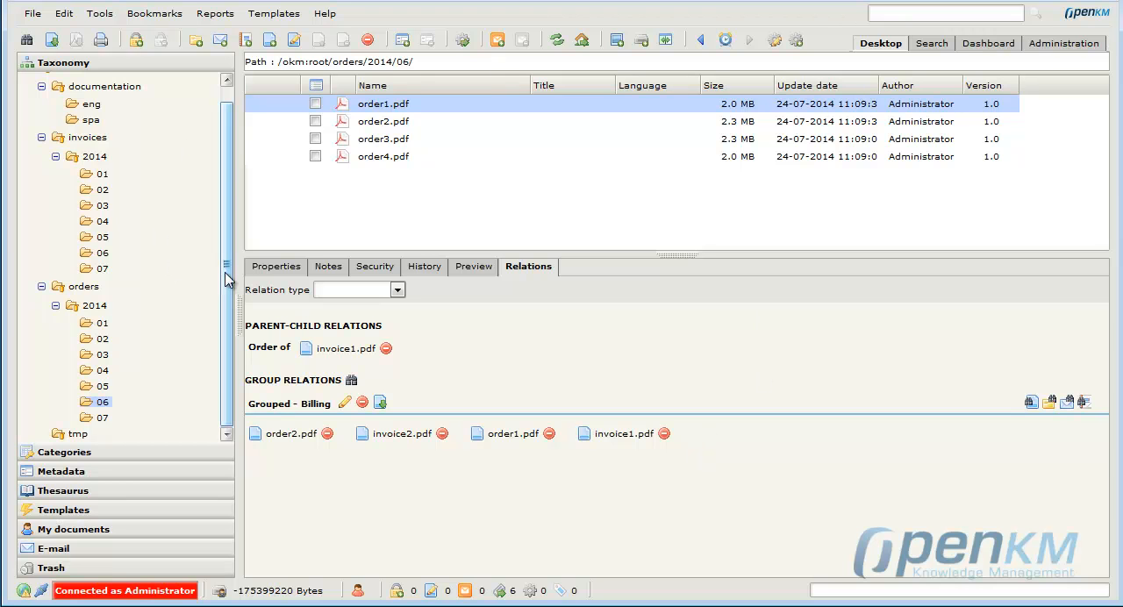
Show the relations of invoice1.pdf in the invoices/2014/07 folder.
scroll(225, 168, "up", 1)
left_click(92, 136)
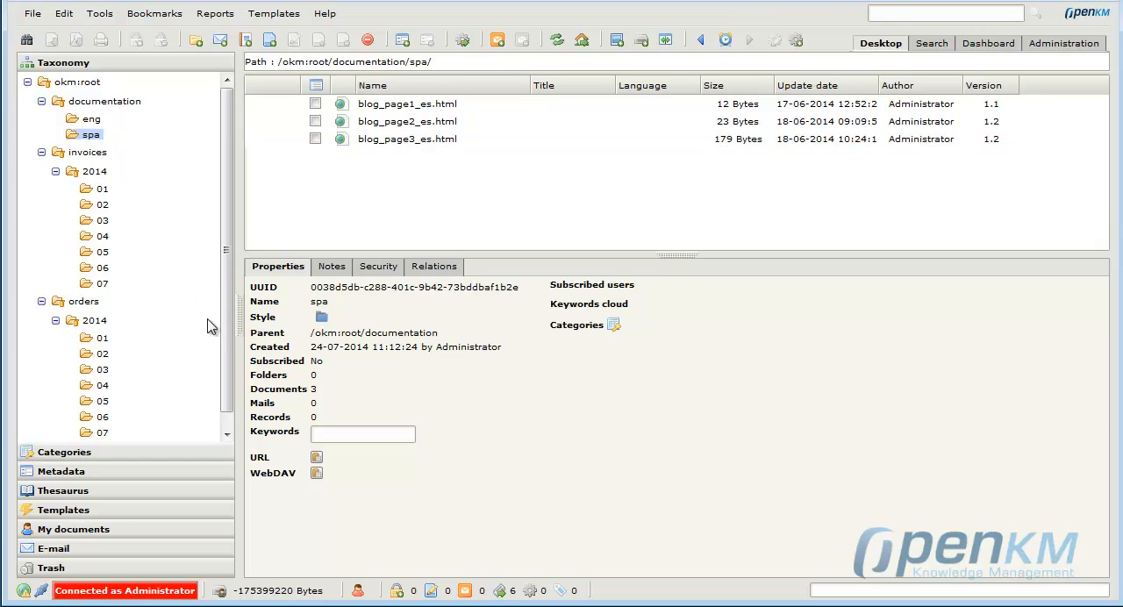
scroll(220, 342, "down", 1)
left_click(101, 270)
left_click(397, 107)
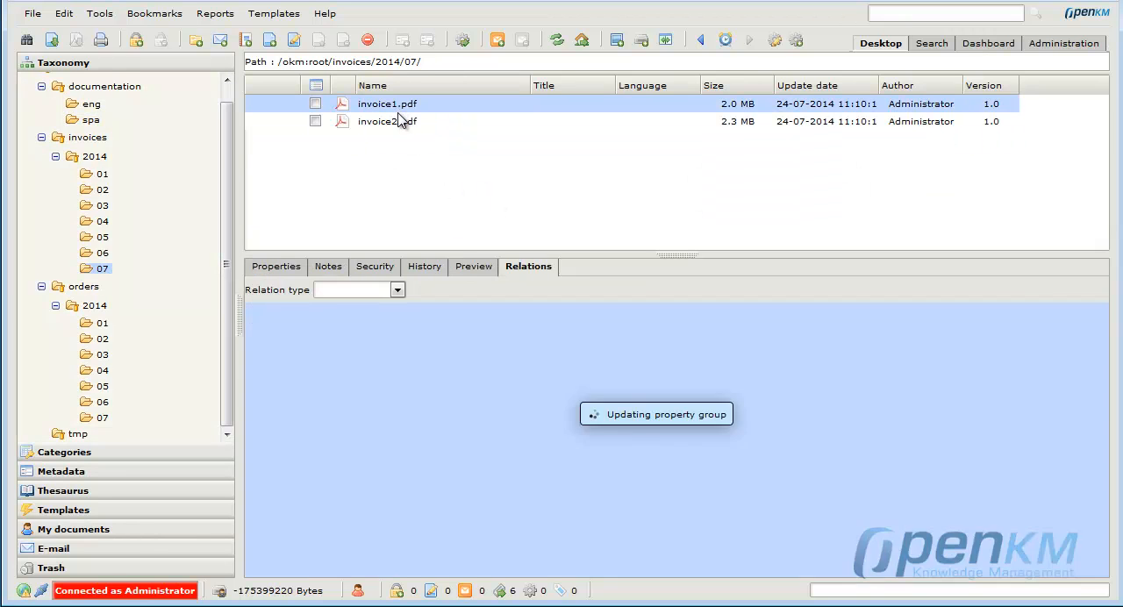
Pick order3.pdf in orders/2014/06 for a Parent relation of type Invoce of on invoice1.pdf, and cancel the document selection.
left_click(397, 294)
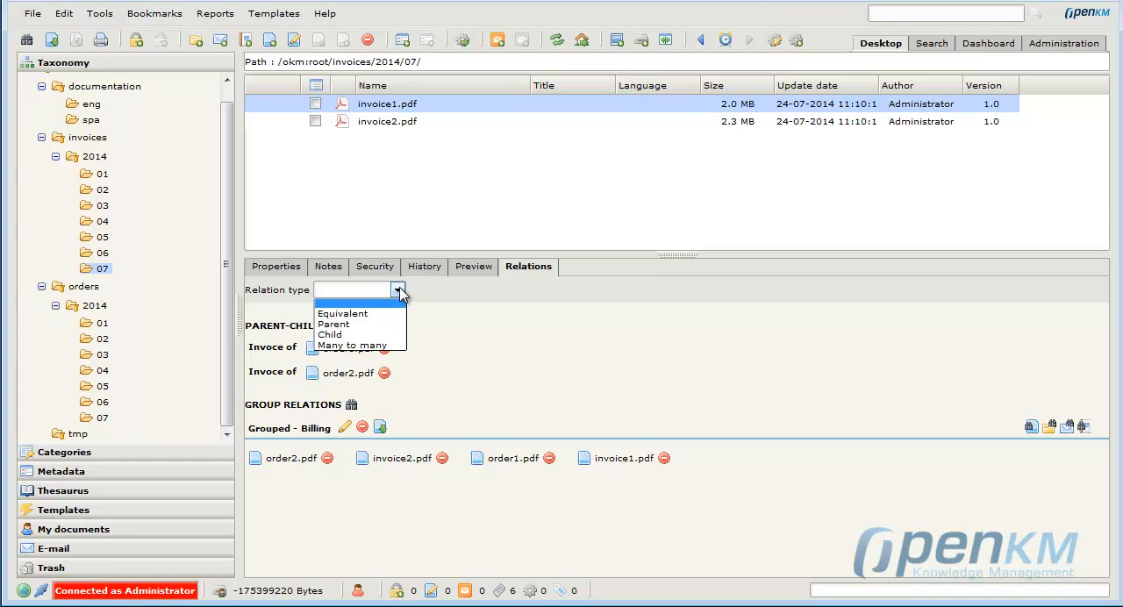
left_click(348, 325)
left_click(514, 289)
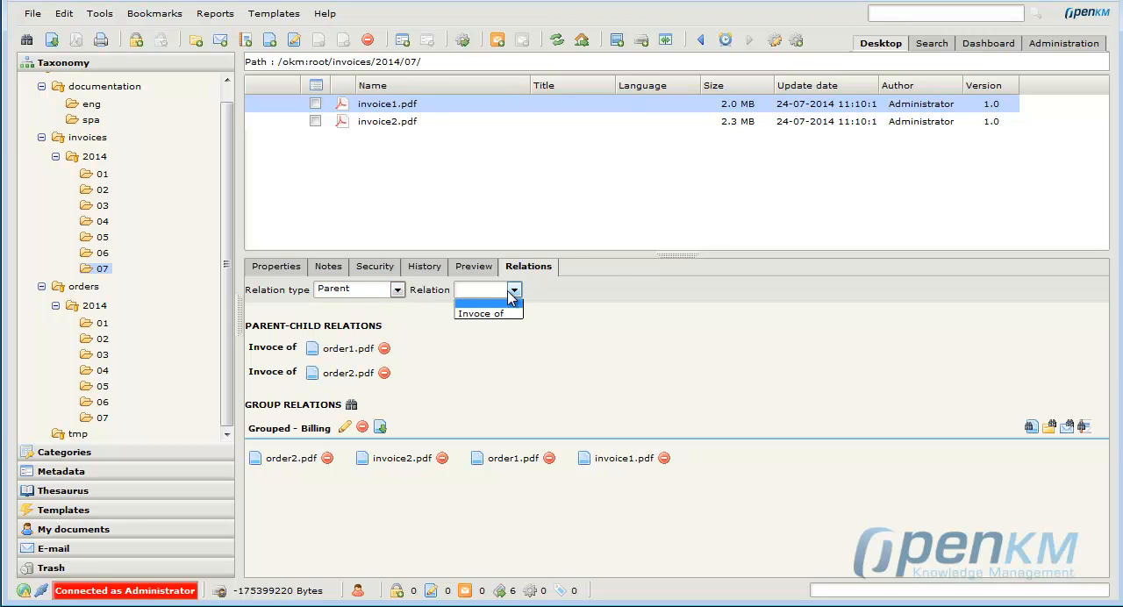
left_click(491, 311)
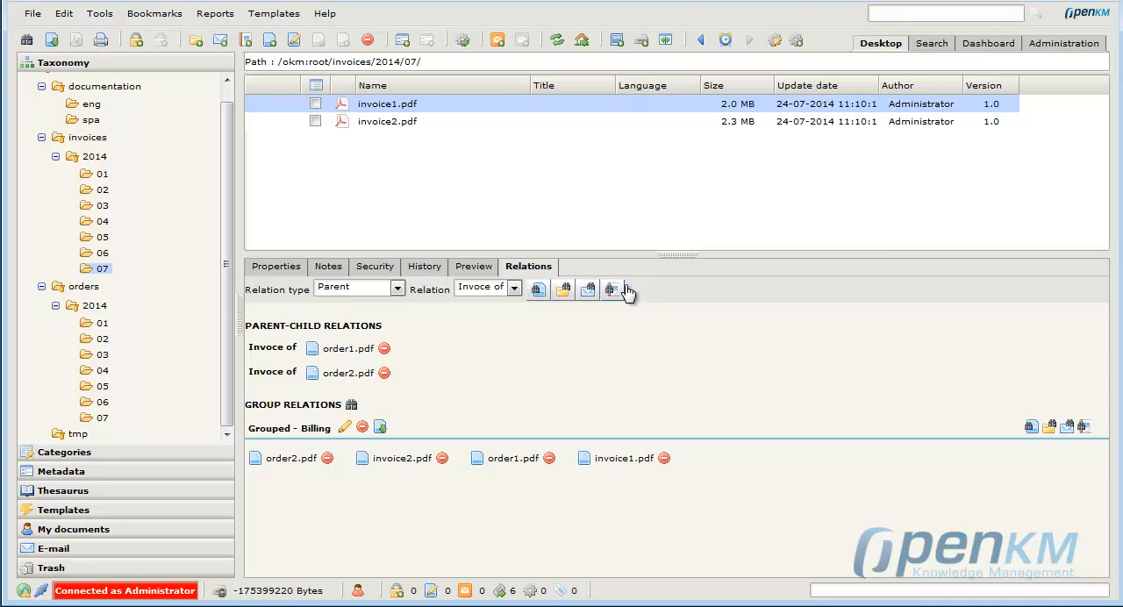
left_click(539, 292)
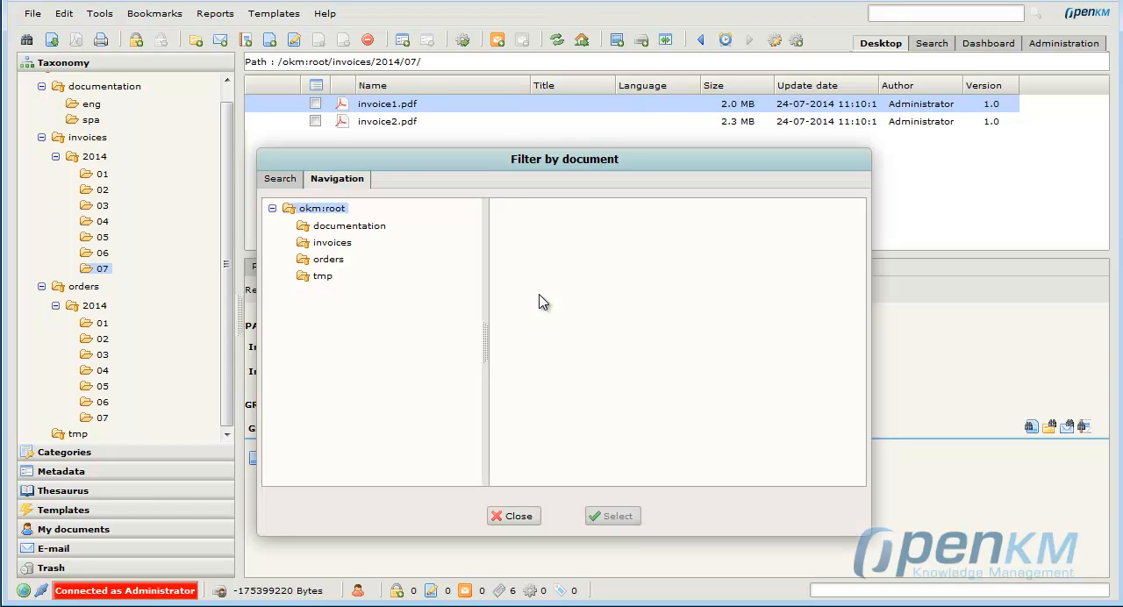
left_click(344, 245)
left_click(338, 281)
left_click(346, 301)
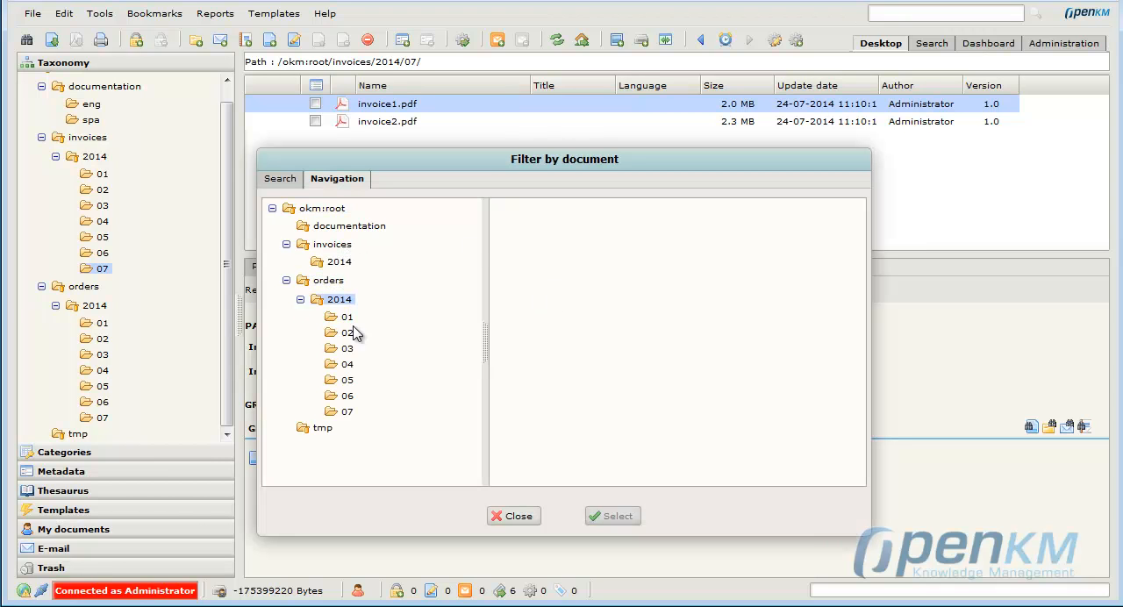
left_click(350, 397)
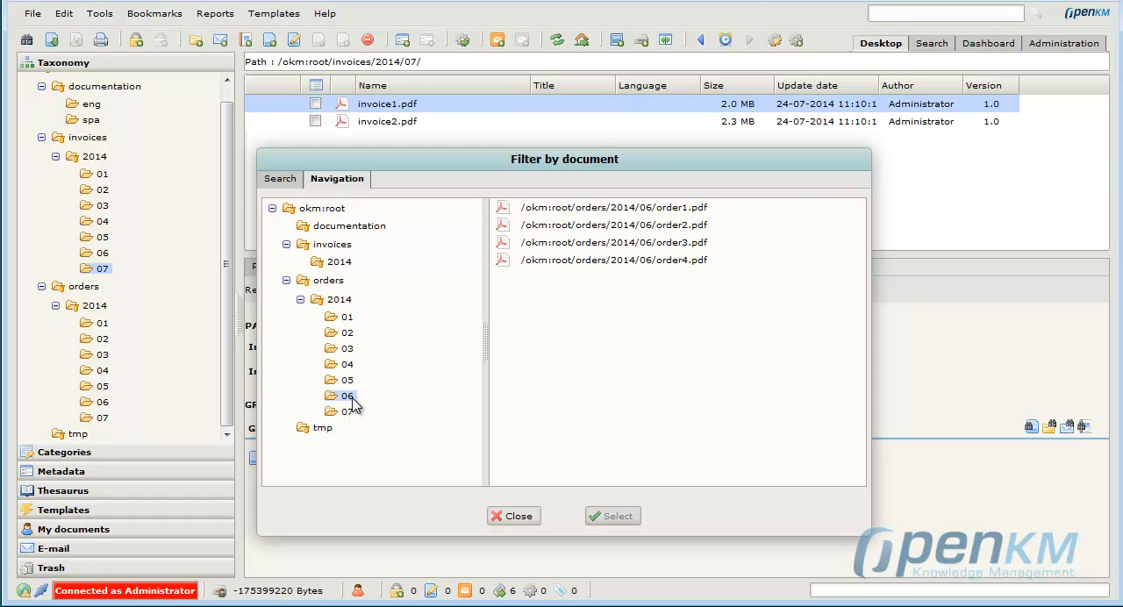
left_click(658, 247)
left_click_drag(934, 329, 869, 358)
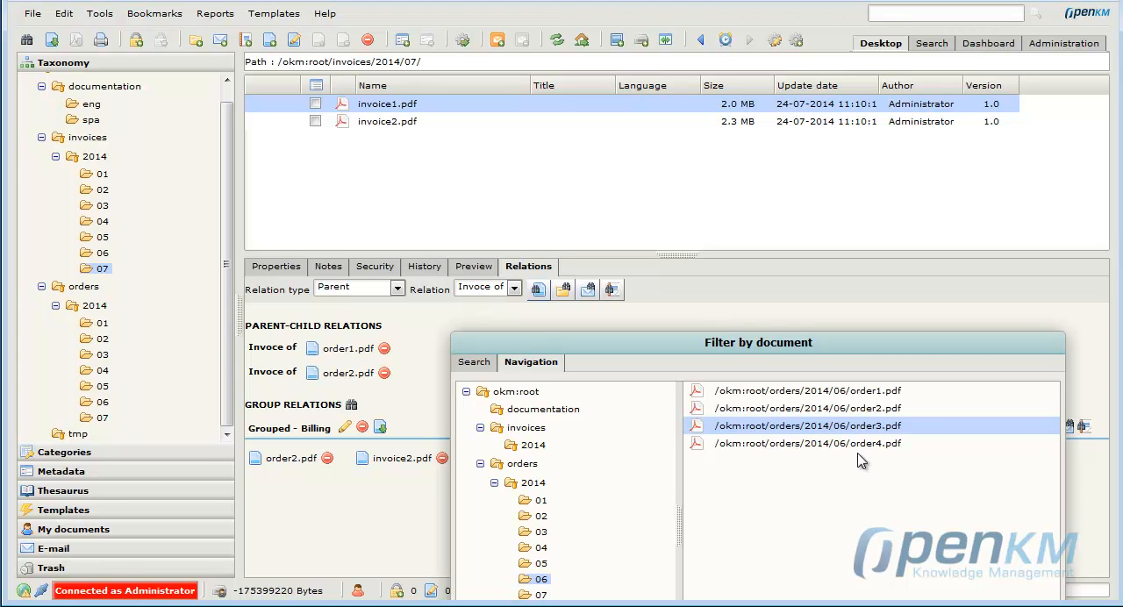
left_click_drag(776, 348, 789, 170)
left_click(708, 519)
Choose a Child relation of type Order of for invoice1.pdf, open the document filter and close it without selecting a document.
left_click(396, 298)
left_click(382, 326)
left_click(508, 290)
left_click(505, 321)
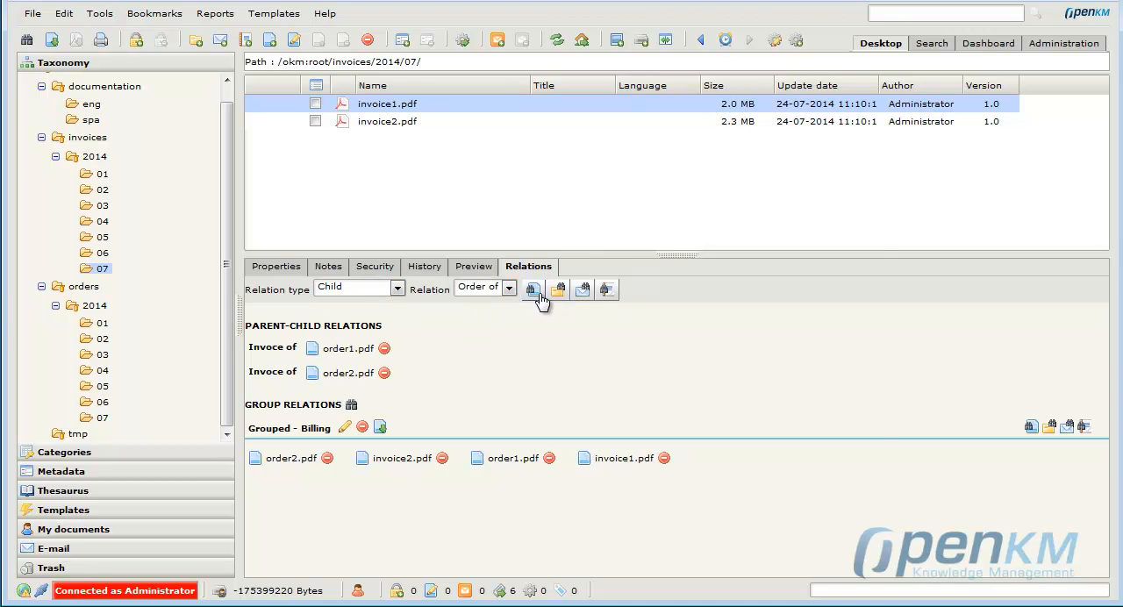
left_click(540, 299)
left_click_drag(602, 170, 792, 335)
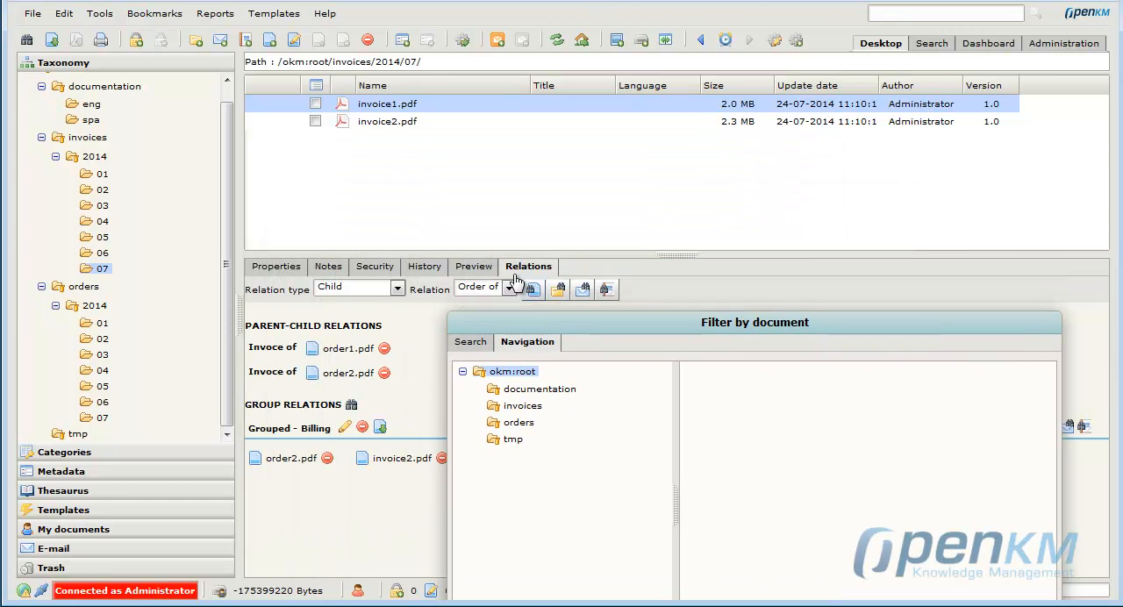
left_click_drag(603, 330, 600, 101)
left_click(696, 456)
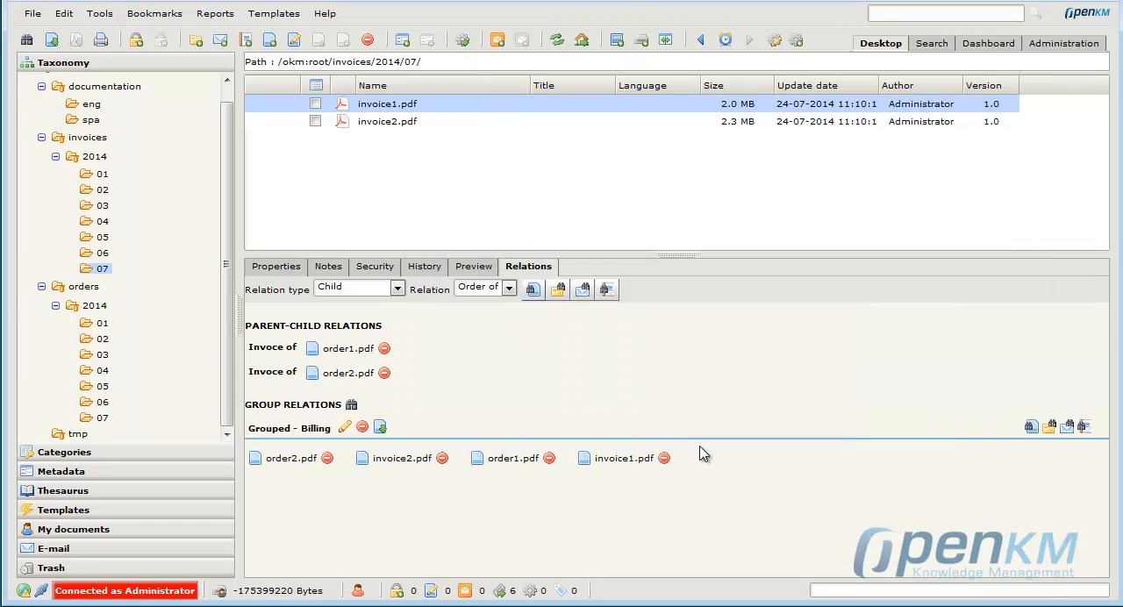